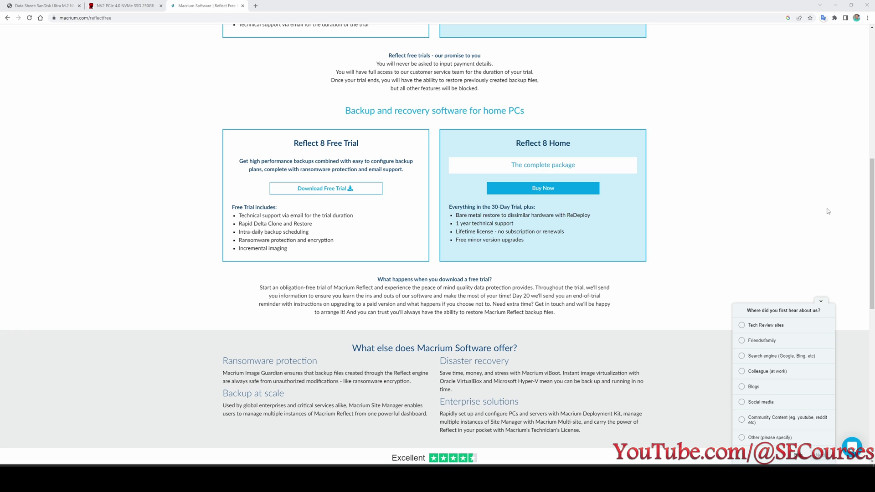
Step: Review the SanDisk Ultra M.2 data sheet, then check the drives listed under This PC
click(46, 3)
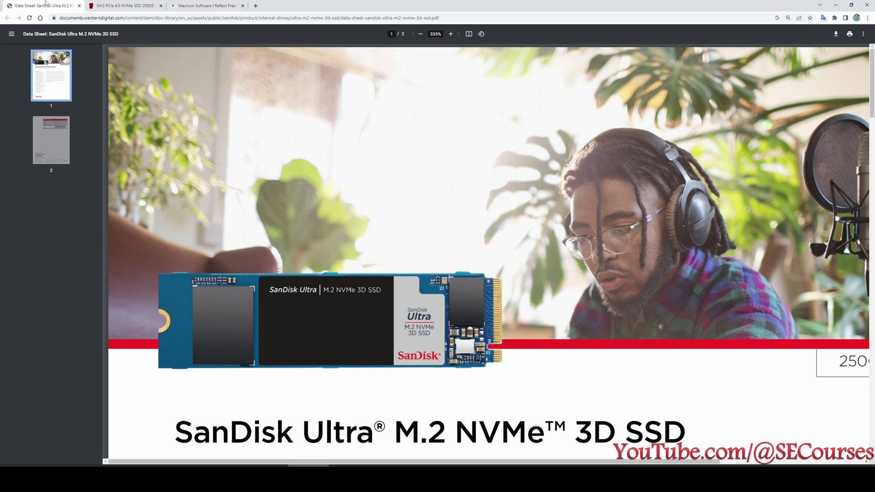
scroll(317, 321, down, 3)
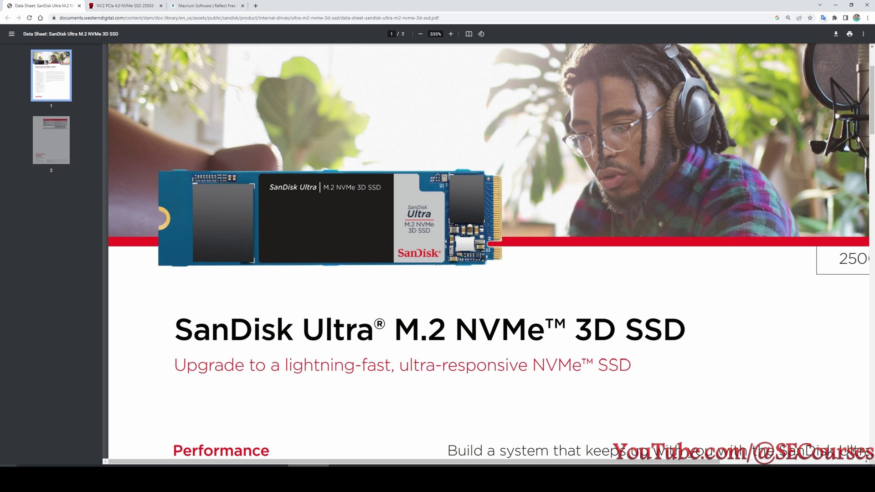
key(super)
key(super+e)
click(459, 309)
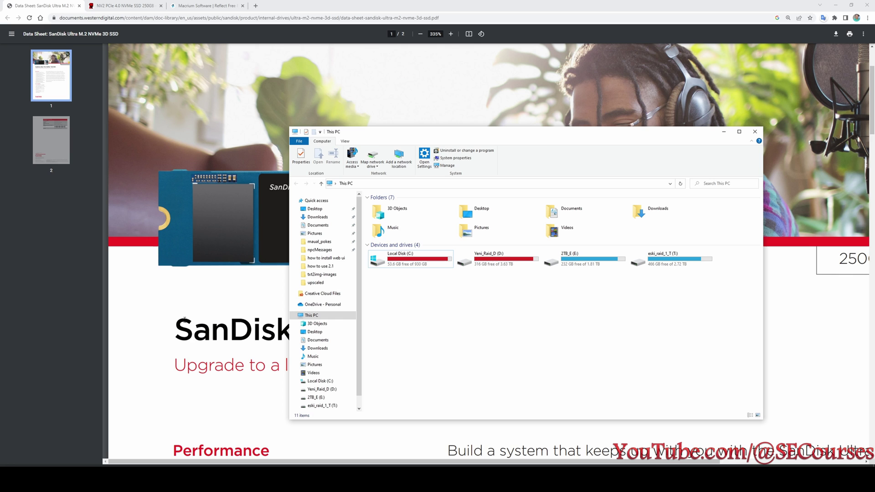
Step: Look over the Kingston NV2 product page specifications
click(123, 6)
scroll(487, 262, up, 10)
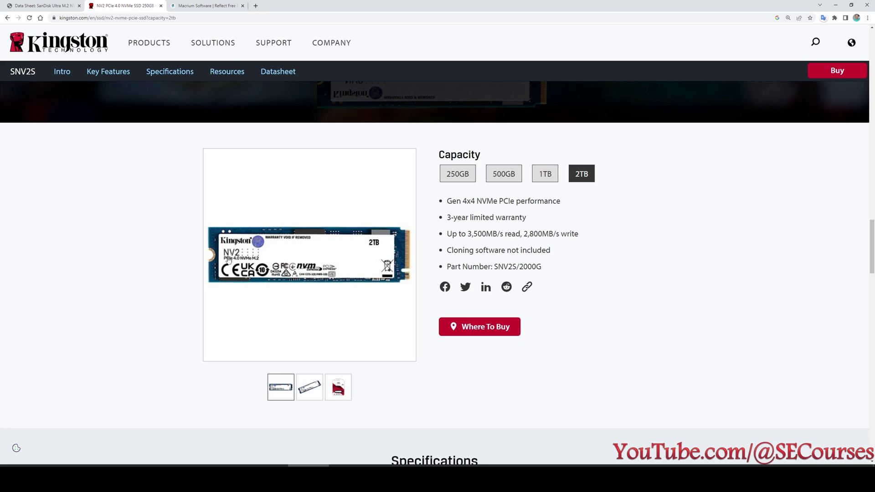
scroll(231, 260, down, 3)
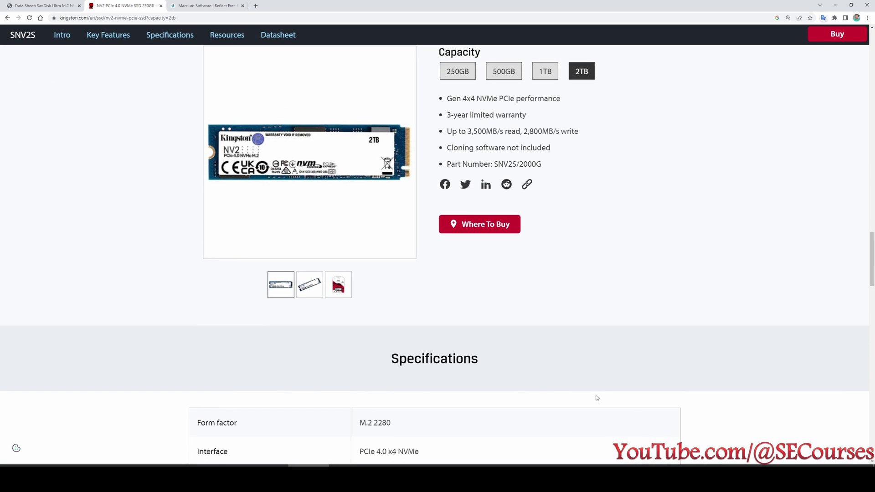
Step: Show the KINGSTON SNV2S2000G drive's health in CrystalDiskInfo: Good, 100%, 0 GB written
key(alt+Tab)
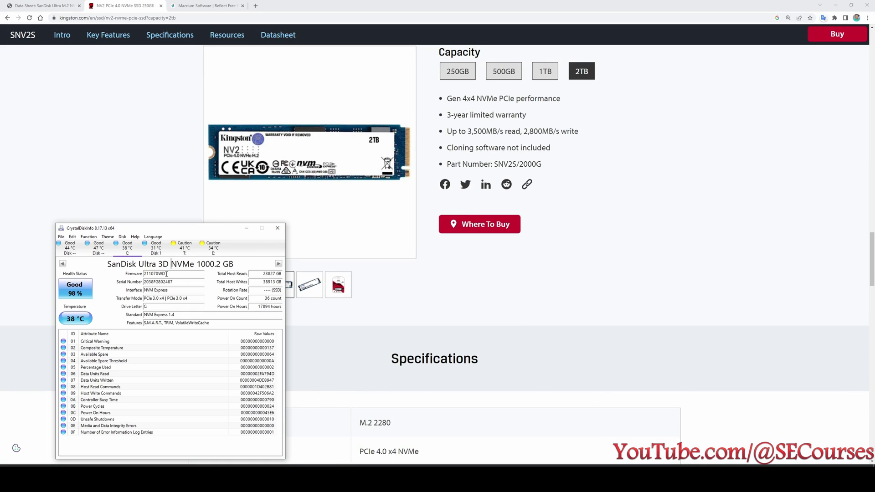
triple_click(140, 264)
click(237, 264)
click(156, 249)
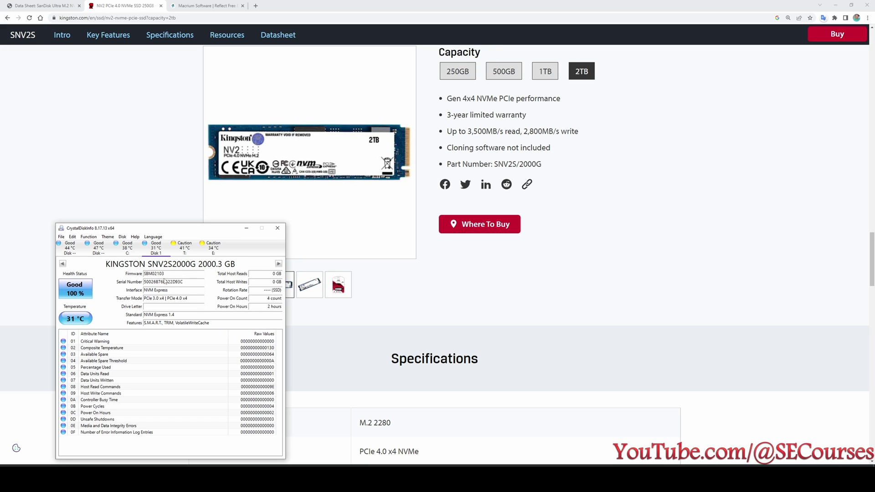
Step: Request the Macrium Reflect 8 free trial download without giving an email
click(201, 5)
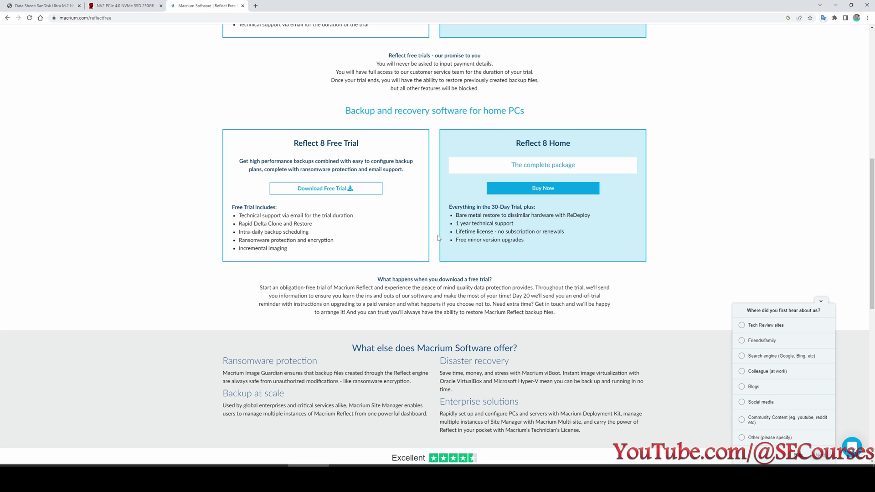
scroll(419, 307, up, 8)
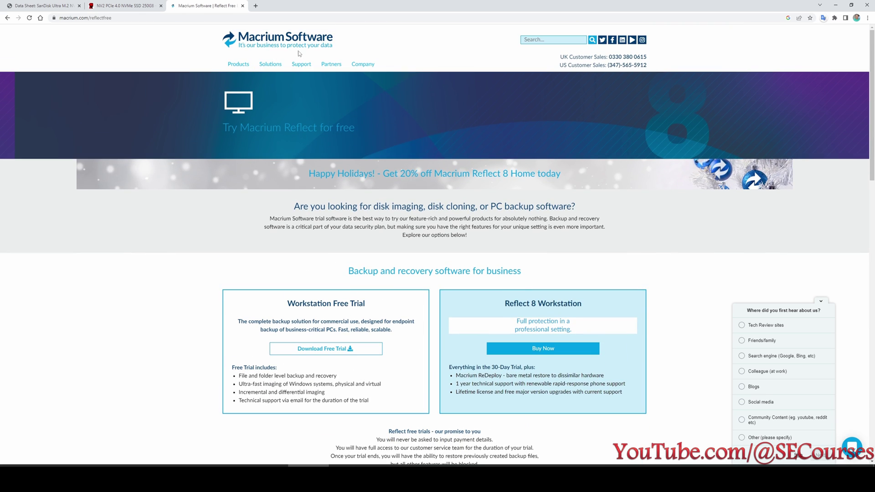
scroll(299, 54, down, 5)
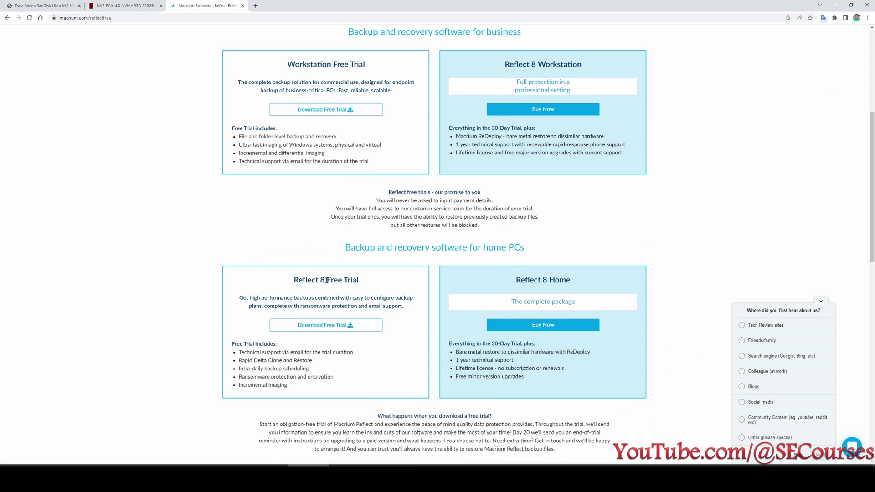
scroll(328, 287, down, 1)
click(328, 291)
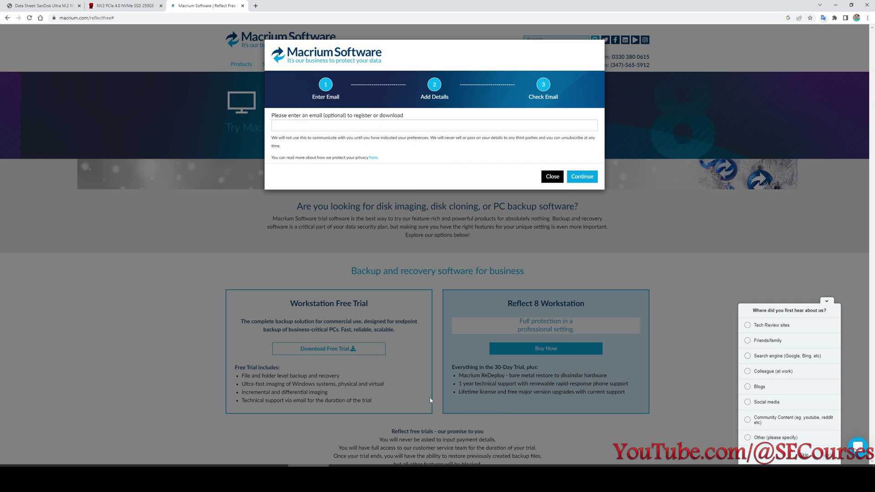
click(584, 181)
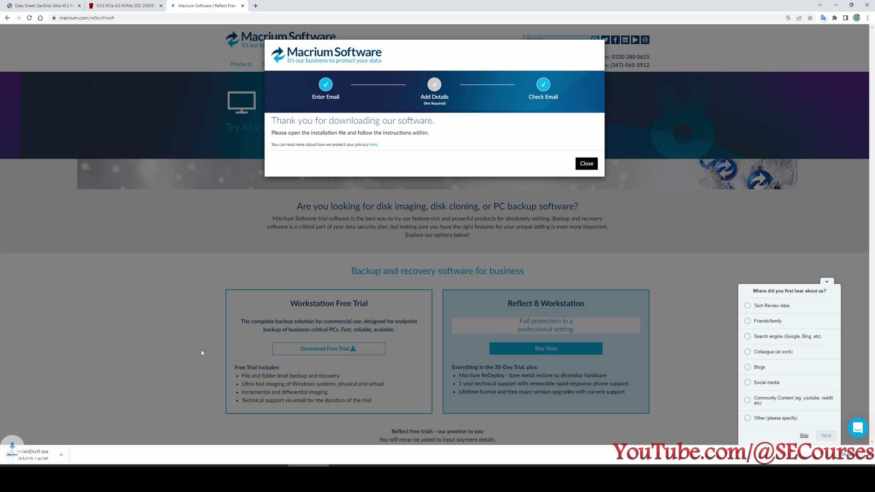
Step: Run ReflectDLHT.exe and download the Reflect Home installer, version 8.0.7175 (64-Bit)
click(29, 455)
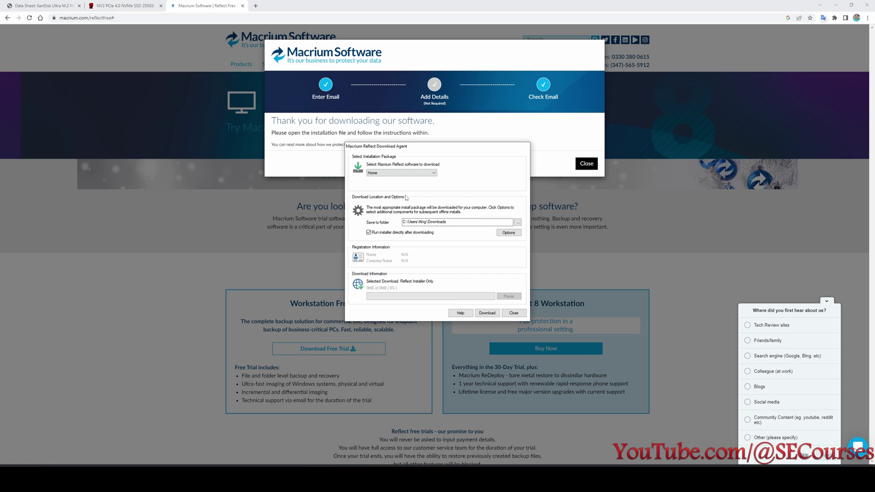
click(388, 174)
click(388, 175)
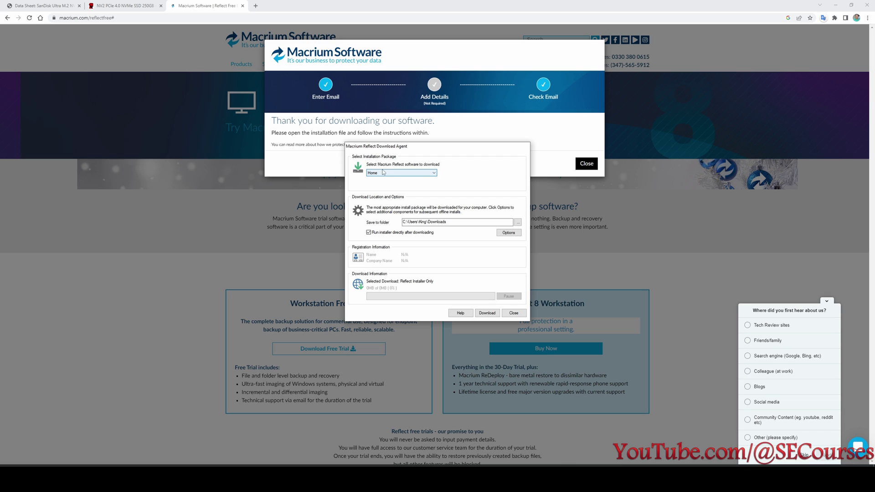
click(487, 312)
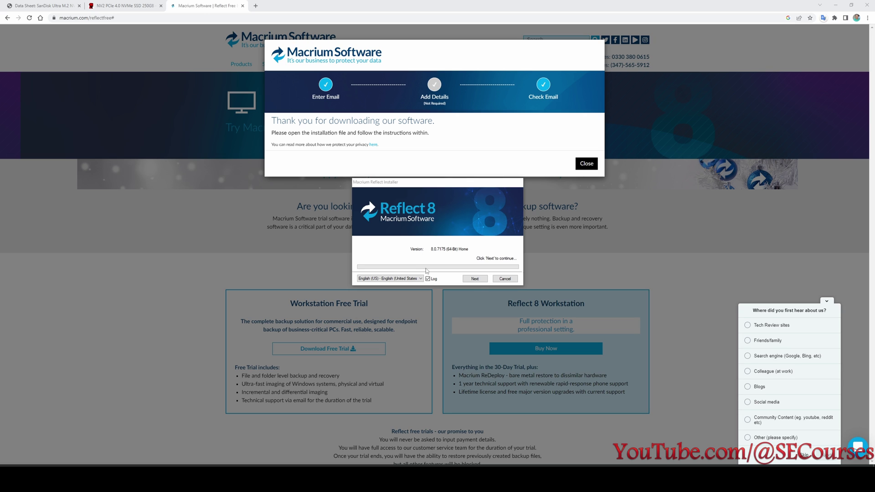
Step: Start the Reflect installer, accept the EULA and keep the 30-day trial
click(475, 280)
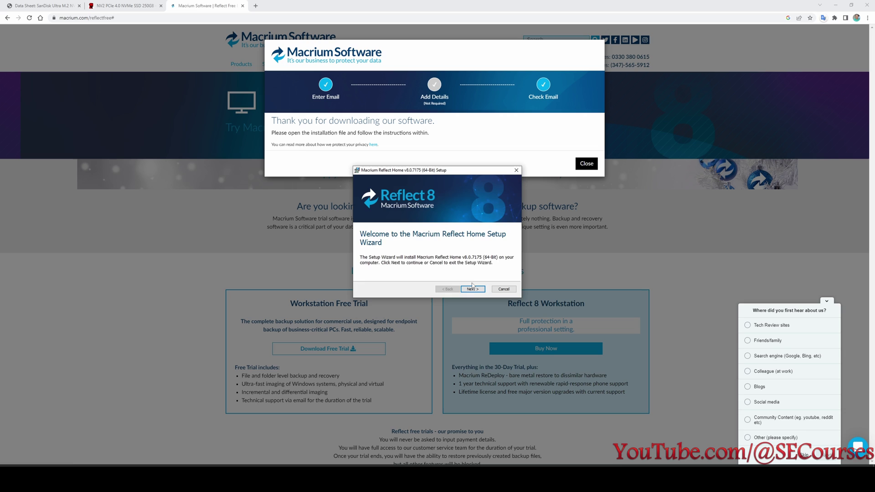
click(472, 289)
click(428, 263)
click(473, 289)
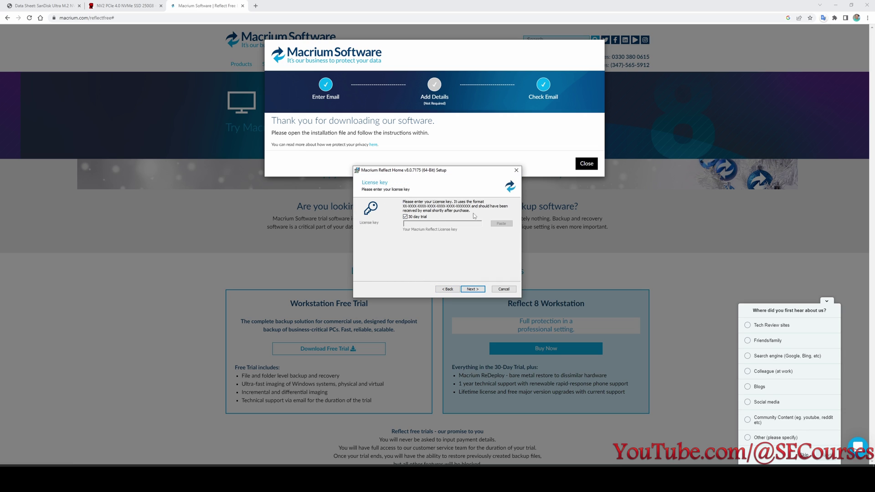
click(481, 290)
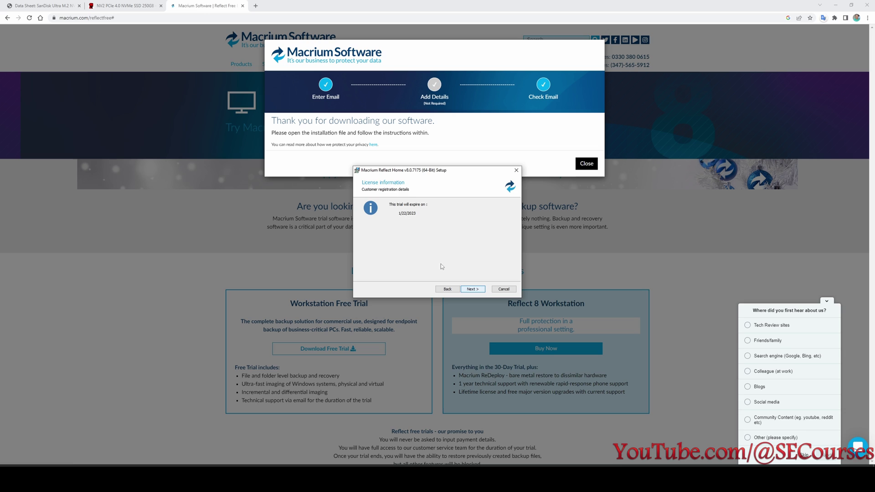
click(471, 289)
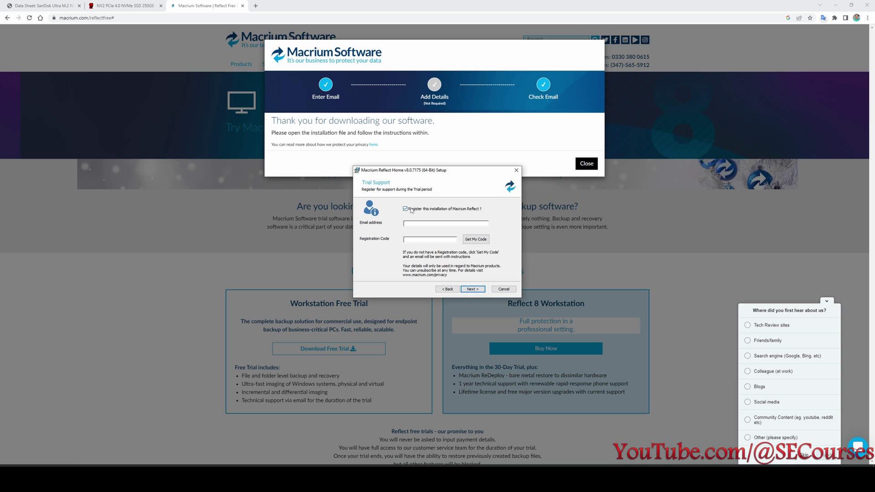
Step: Skip registration, turn off CBT installation, install Reflect Home and launch it
click(405, 209)
click(473, 289)
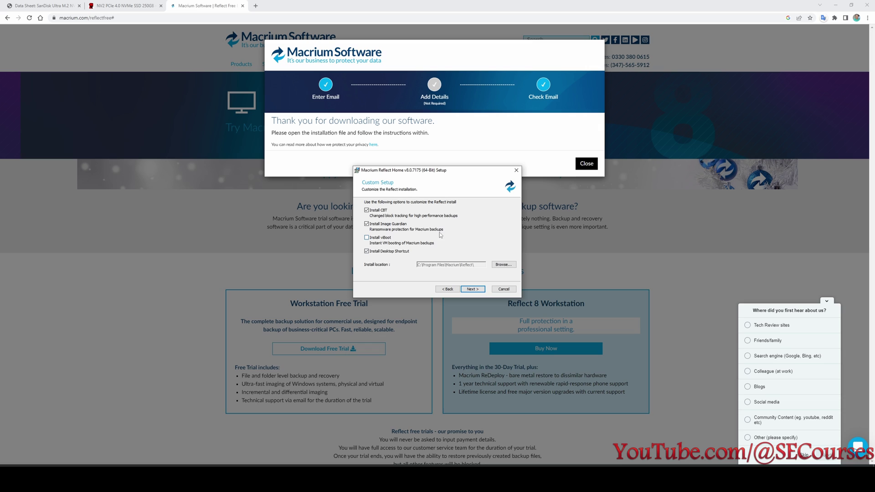
click(367, 210)
click(469, 290)
click(472, 289)
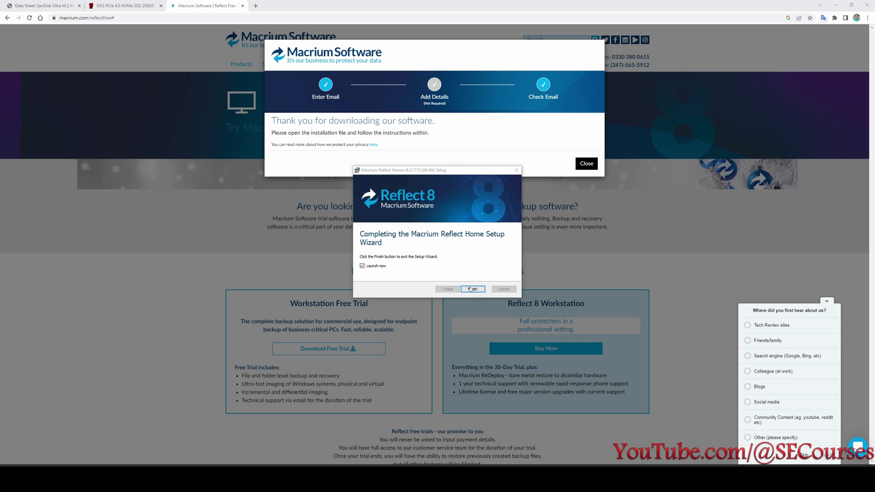
click(473, 289)
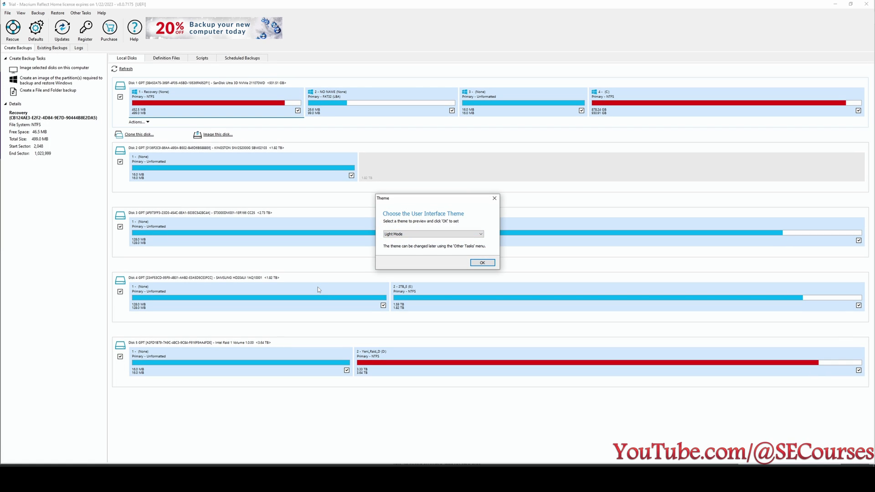
Step: Keep the Light Mode theme and inspect the Kingston and SanDisk disks' partitions
click(483, 262)
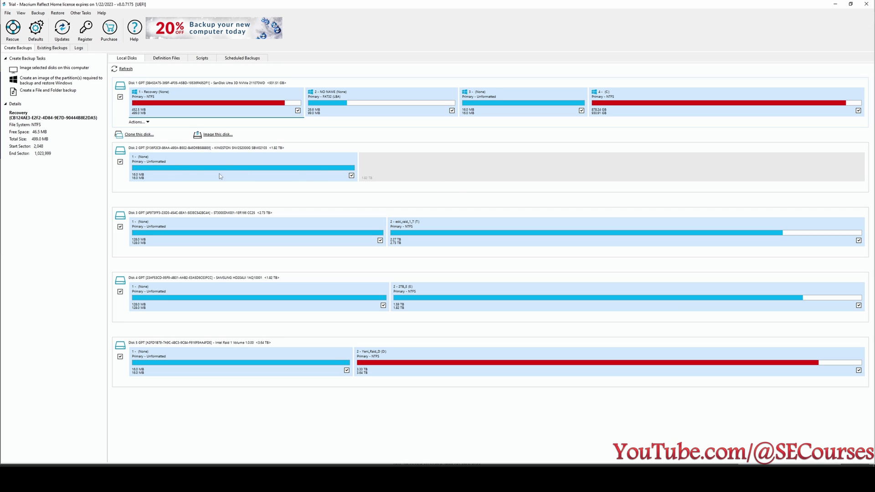
click(475, 170)
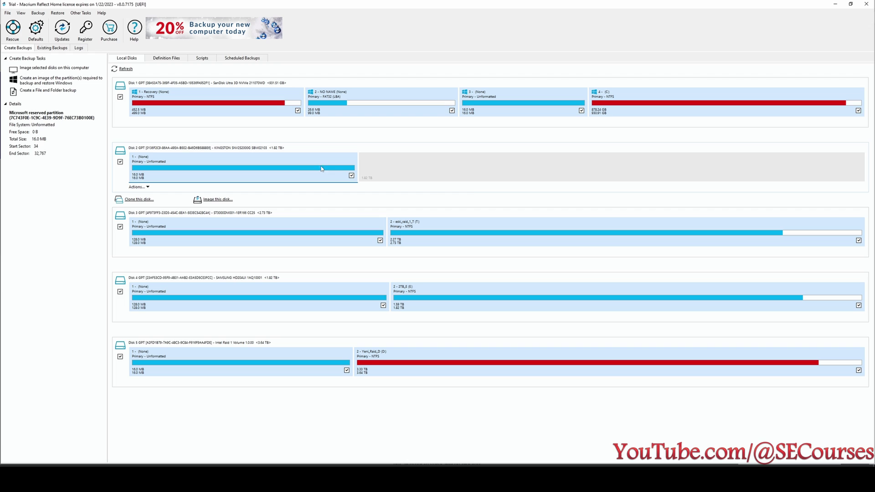
click(146, 91)
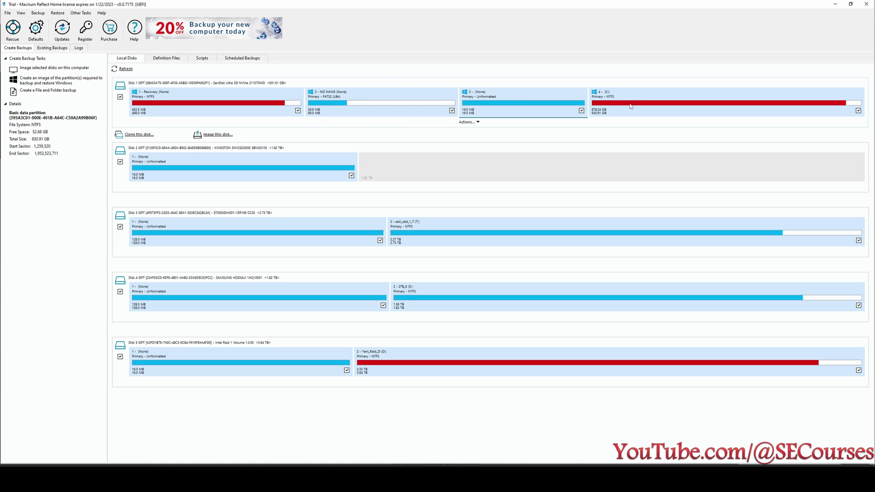
click(147, 123)
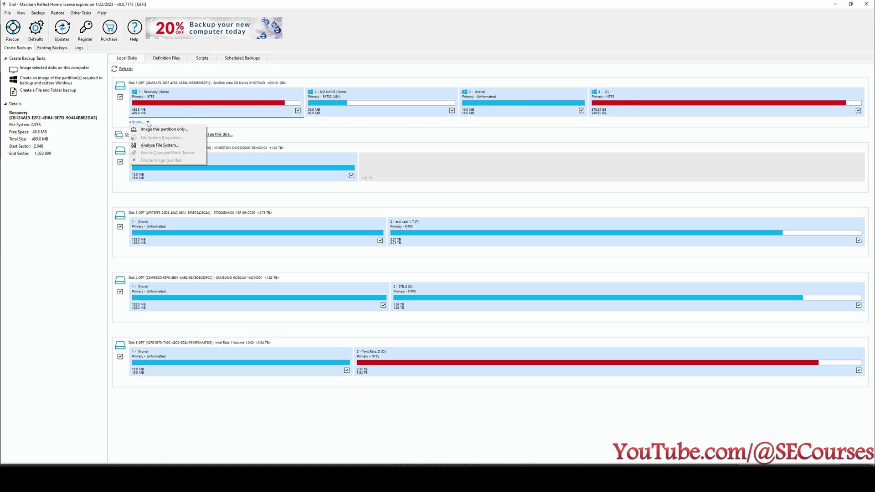
click(148, 123)
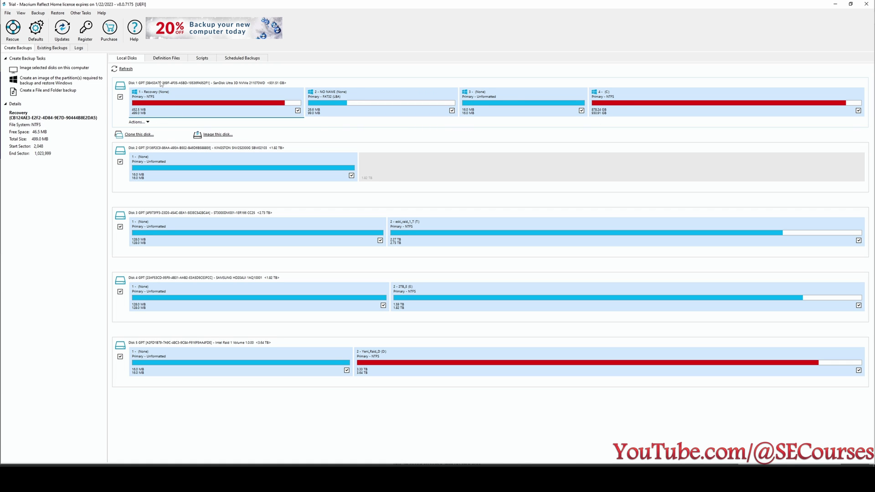
Step: Clone the SanDisk system disk onto Disk 2 KINGSTON and review the Advanced cloning options
click(140, 135)
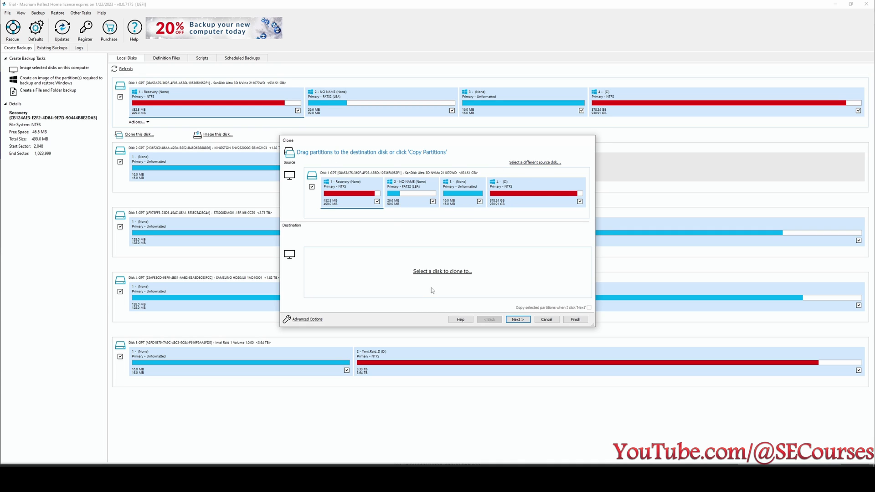
click(441, 272)
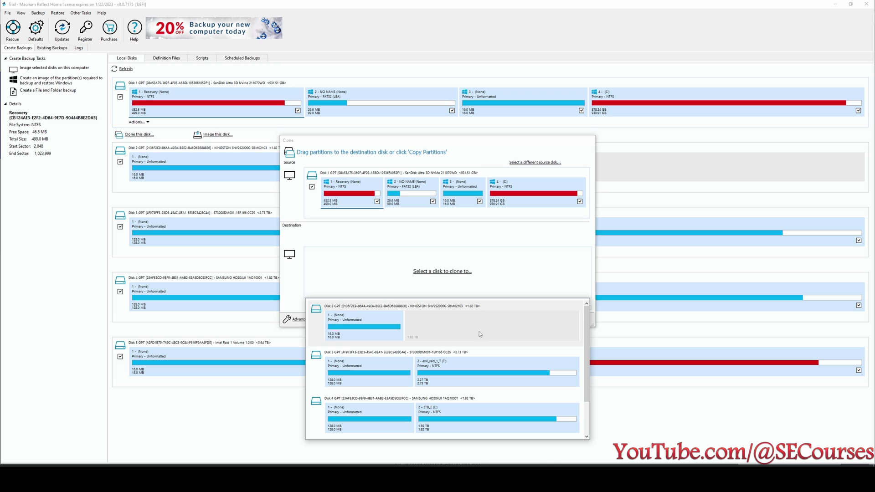
click(344, 306)
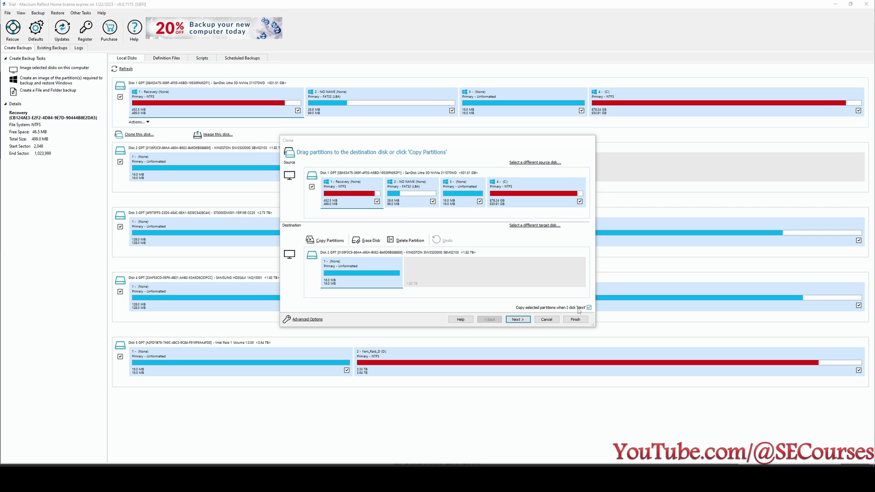
click(304, 319)
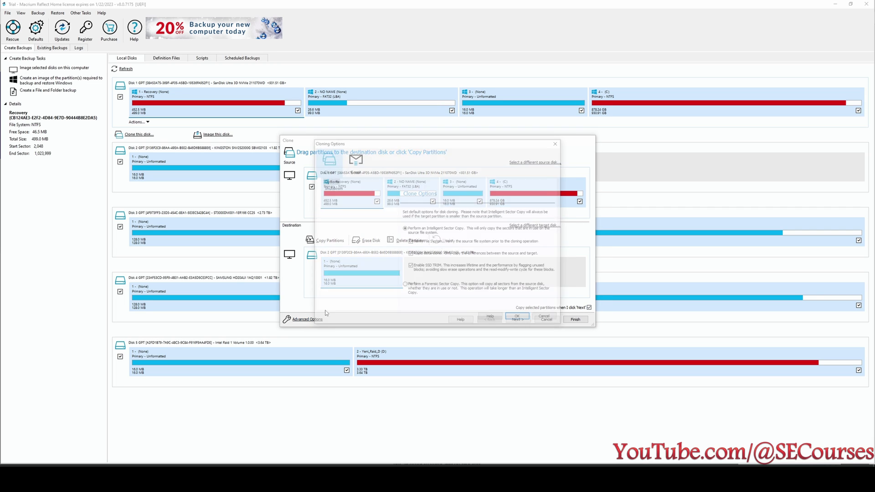
Step: Close Cloning Options and review the summary of four partition copy operations
click(558, 142)
click(518, 319)
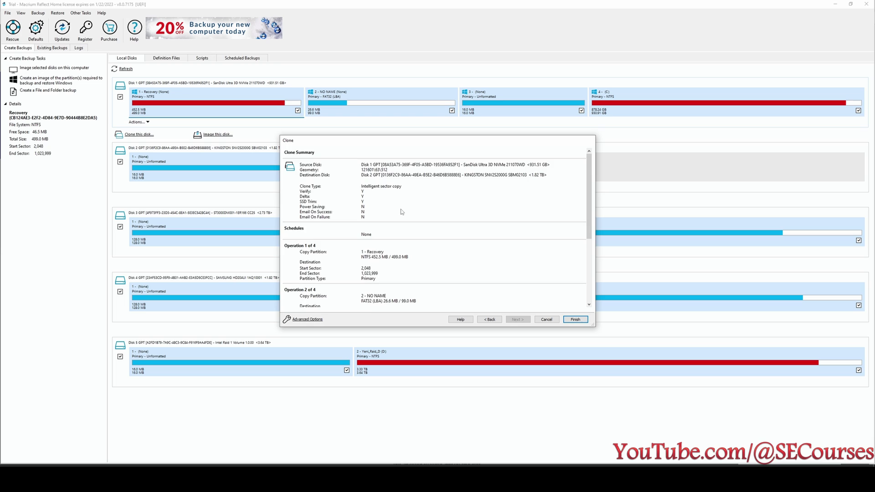
scroll(401, 212, down, 3)
scroll(416, 202, up, 3)
scroll(330, 219, down, 1)
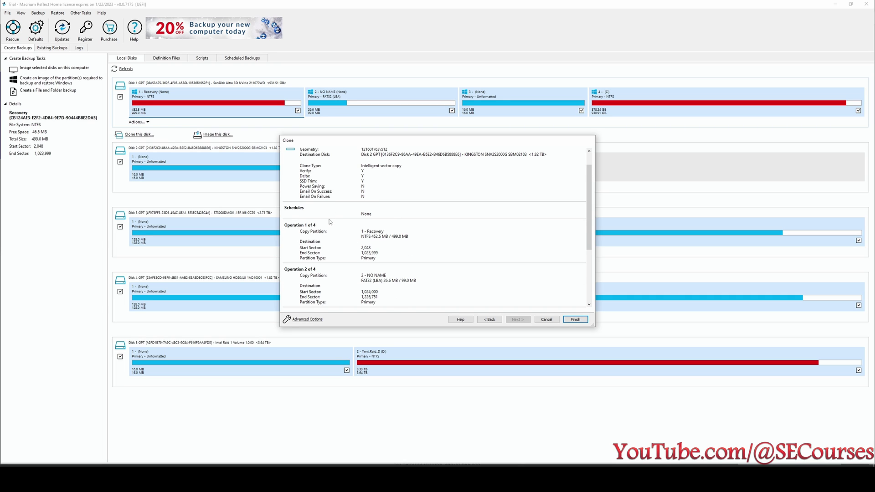
scroll(330, 222, down, 2)
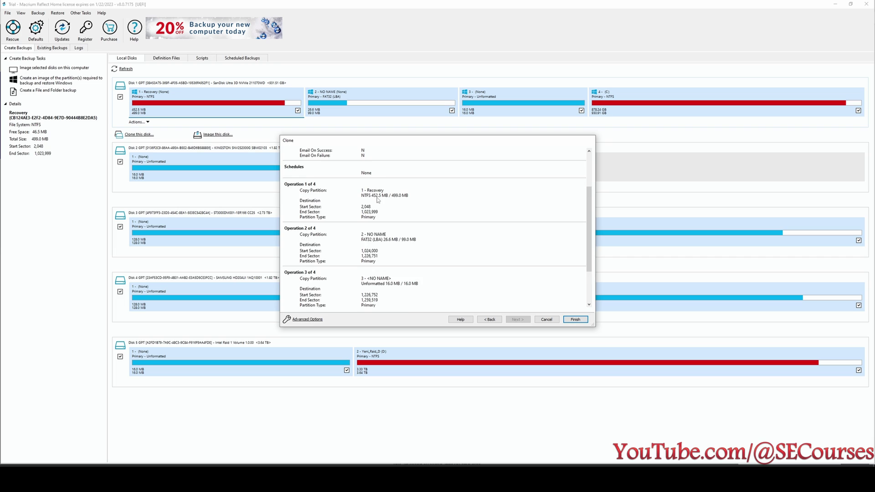
scroll(378, 199, down, 1)
scroll(386, 228, down, 2)
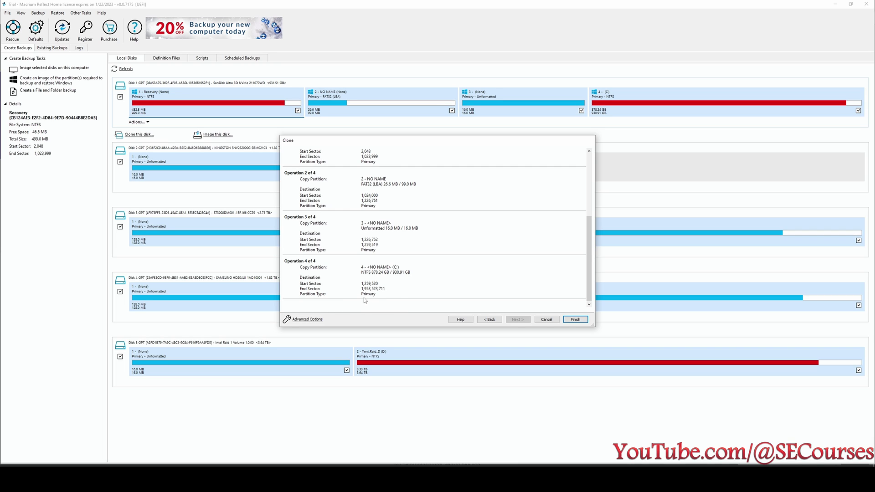
scroll(372, 297, up, 2)
scroll(371, 297, down, 2)
scroll(589, 296, up, 1)
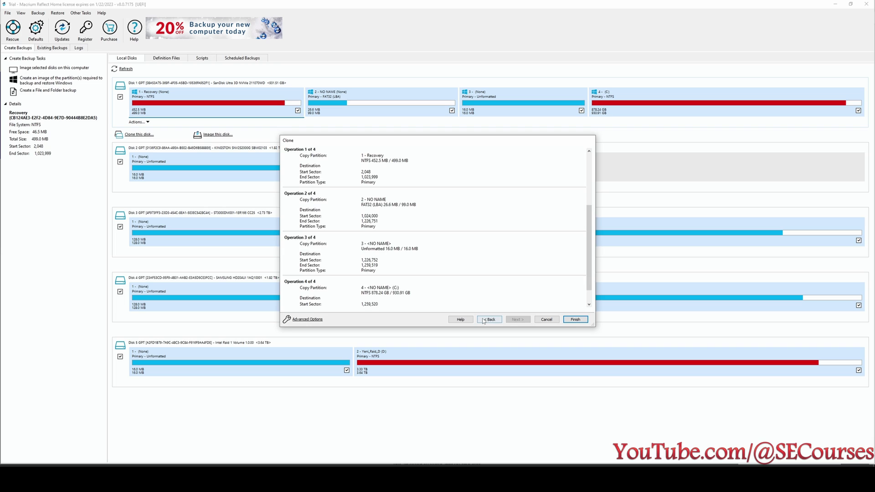
Step: Back in the partition layout, extend the Kingston disk's copied C: partition to 1.82 TB
click(483, 321)
click(488, 321)
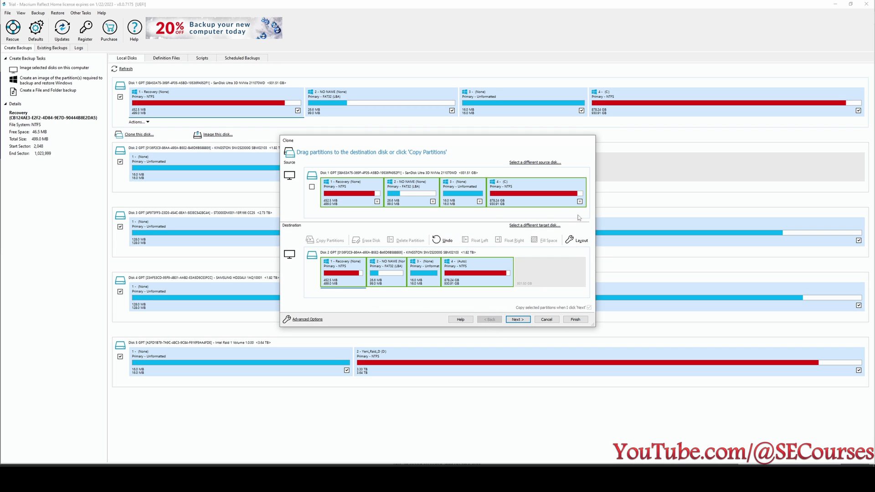
click(549, 278)
click(577, 240)
click(494, 307)
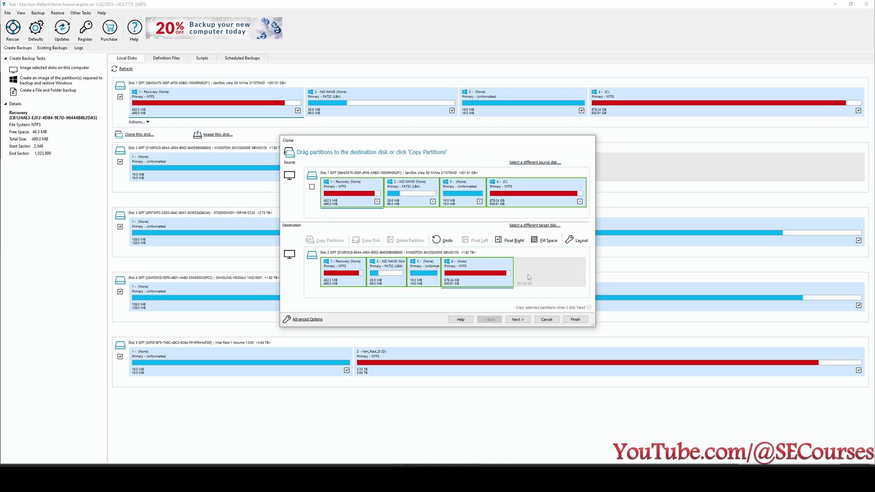
click(547, 240)
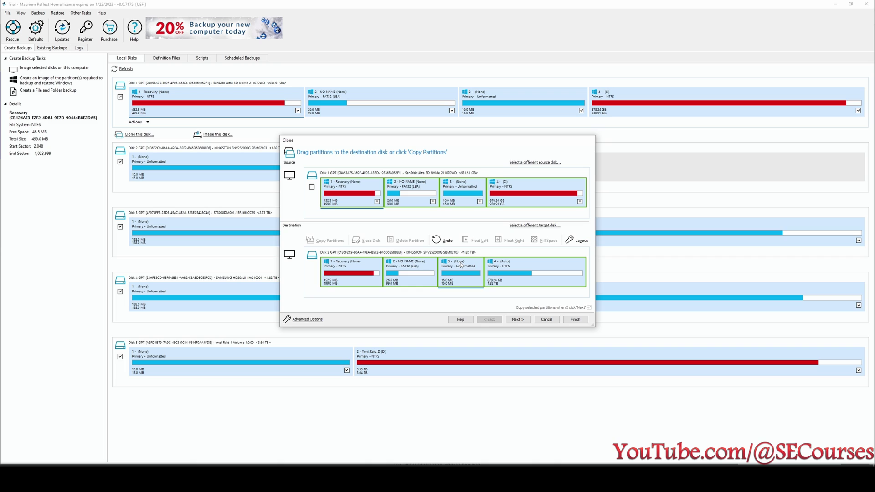
Step: Advance to the clone summary, review the operations, and finish the clone setup
click(519, 319)
click(518, 319)
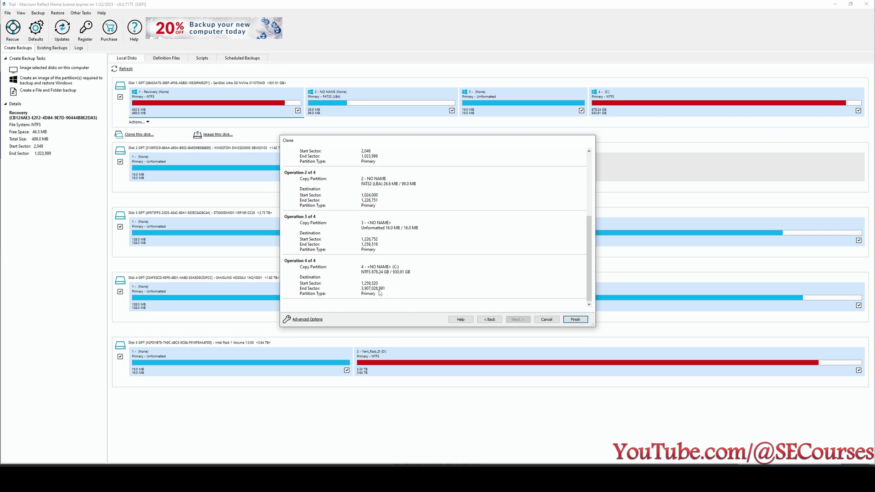
scroll(373, 287, up, 3)
scroll(392, 269, up, 1)
scroll(401, 253, down, 2)
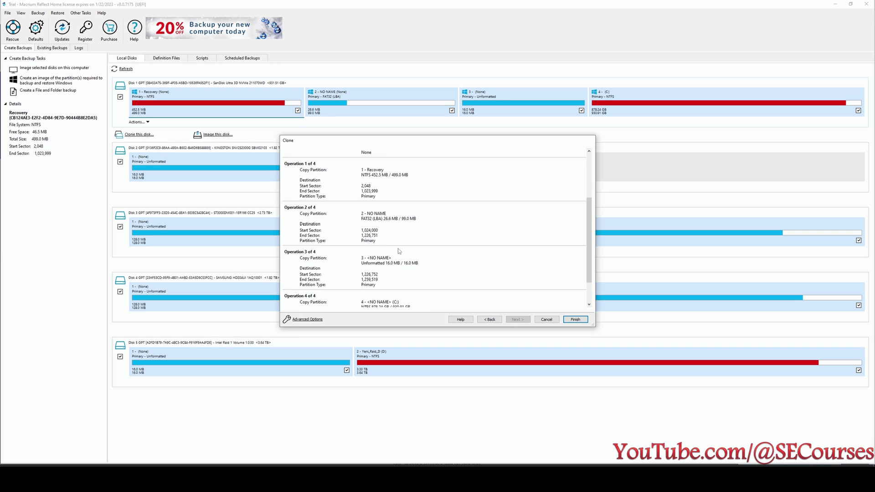
scroll(401, 252, up, 2)
scroll(409, 182, down, 3)
click(575, 319)
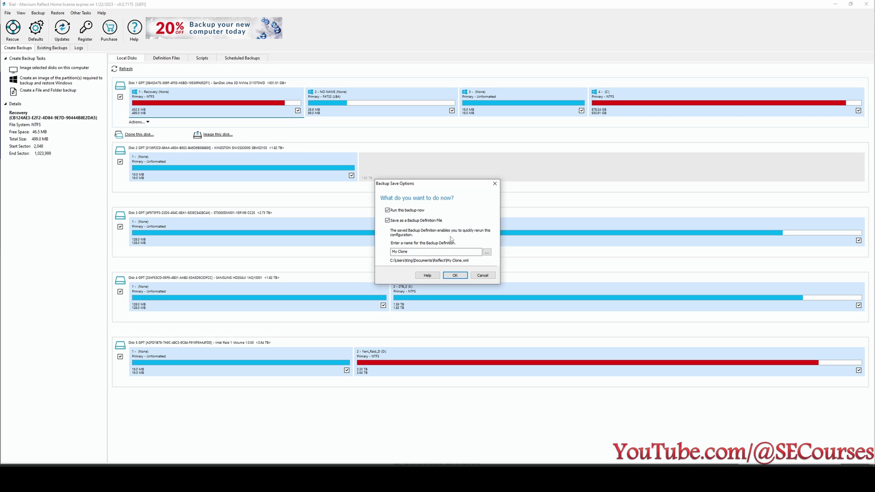
Step: Run the clone saved as 'My Clone', dismiss the completion message and move the window aside
click(461, 275)
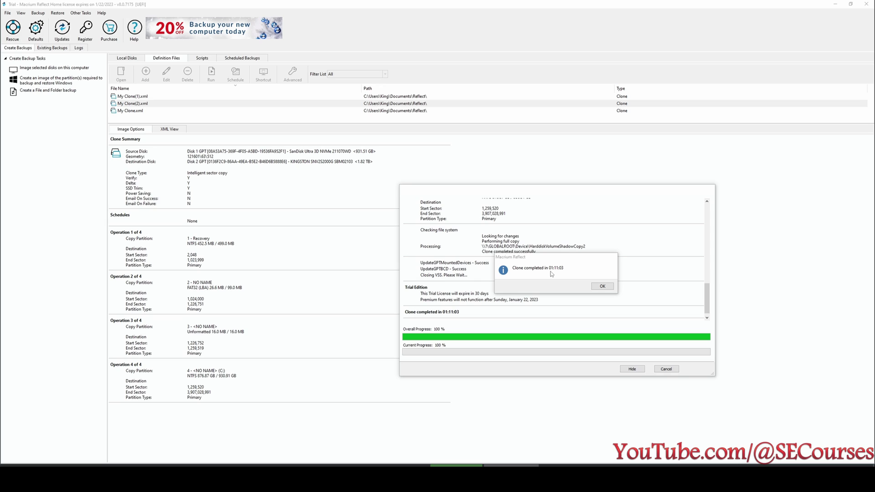
click(602, 286)
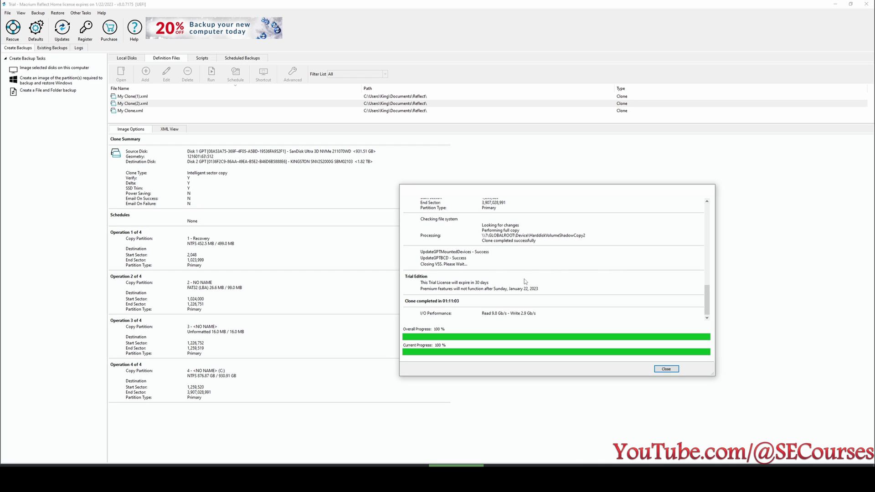
drag(507, 191, 425, 185)
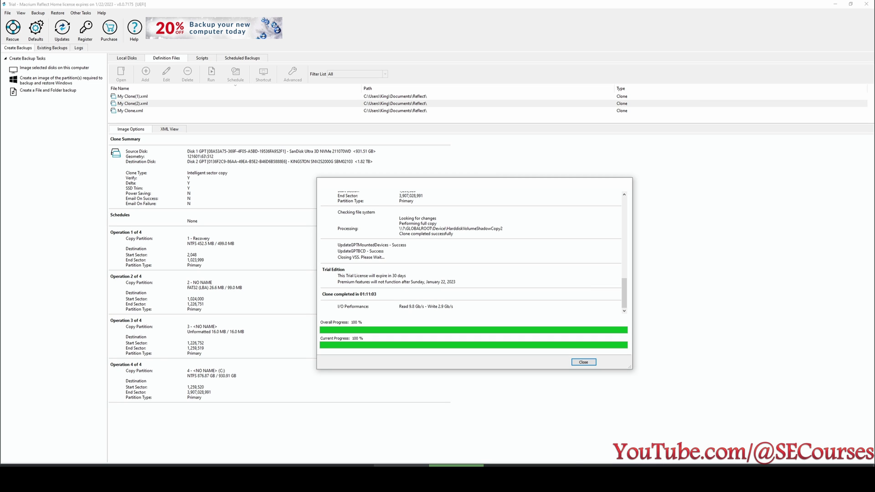
Step: Browse Task Manager's Services list, selecting SQLTELEMETRY, SQLBrowser and sppsvc
mouse_move(402, 460)
click(402, 444)
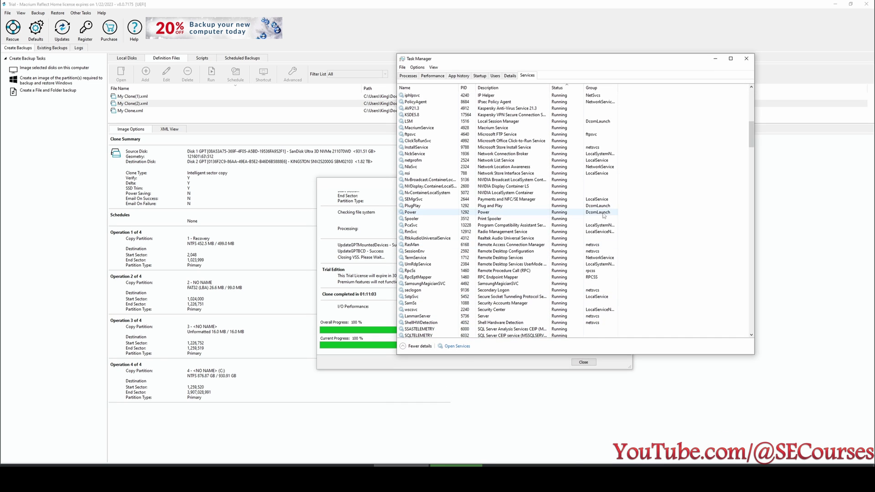
scroll(627, 221, up, 3)
scroll(627, 220, down, 20)
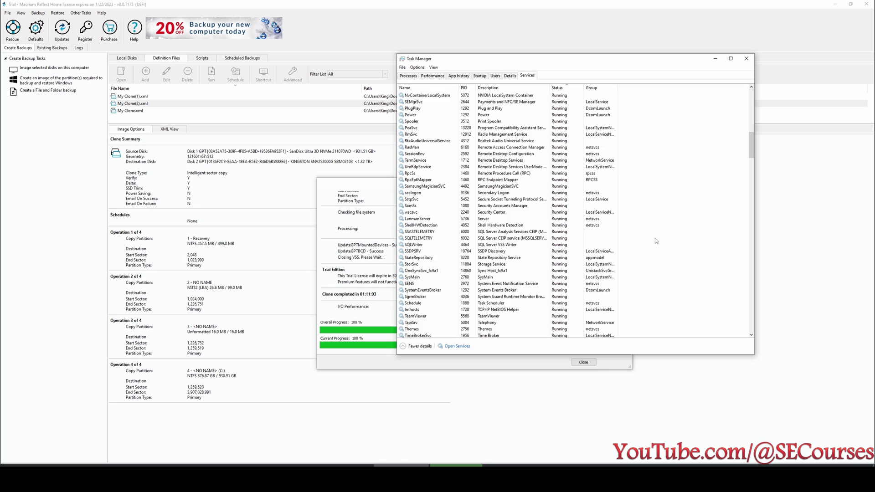
scroll(620, 233, down, 9)
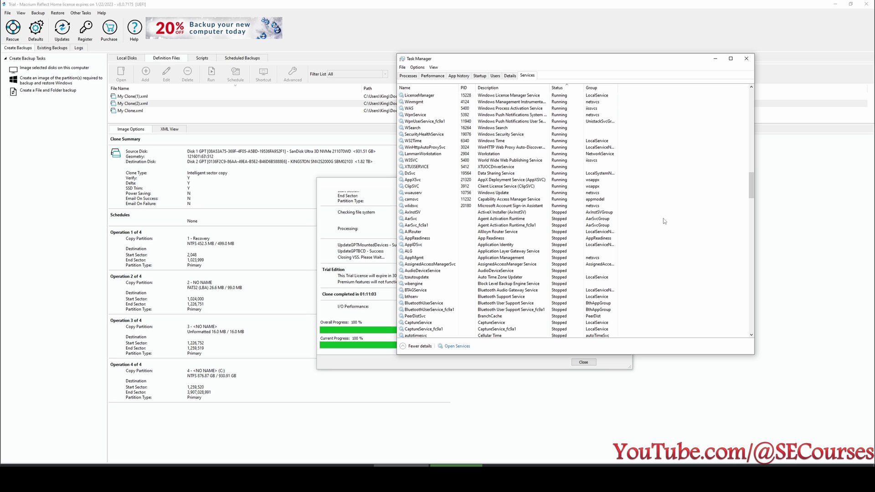
scroll(564, 233, up, 12)
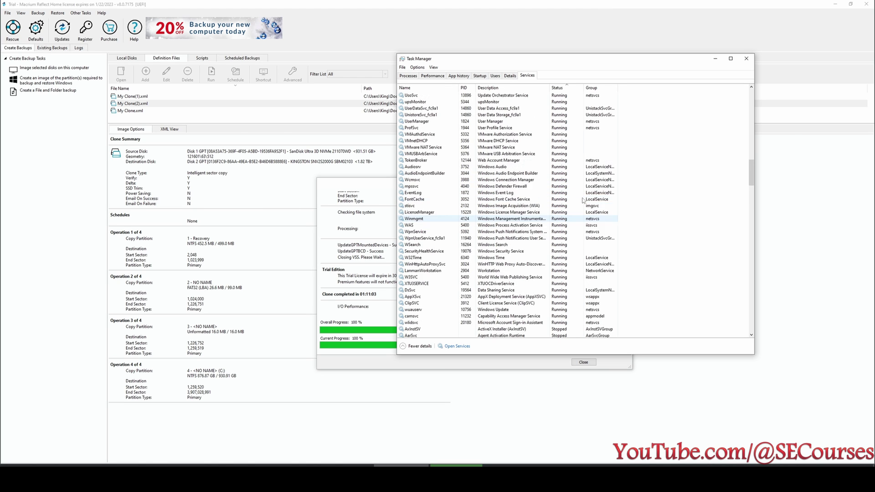
scroll(564, 233, up, 6)
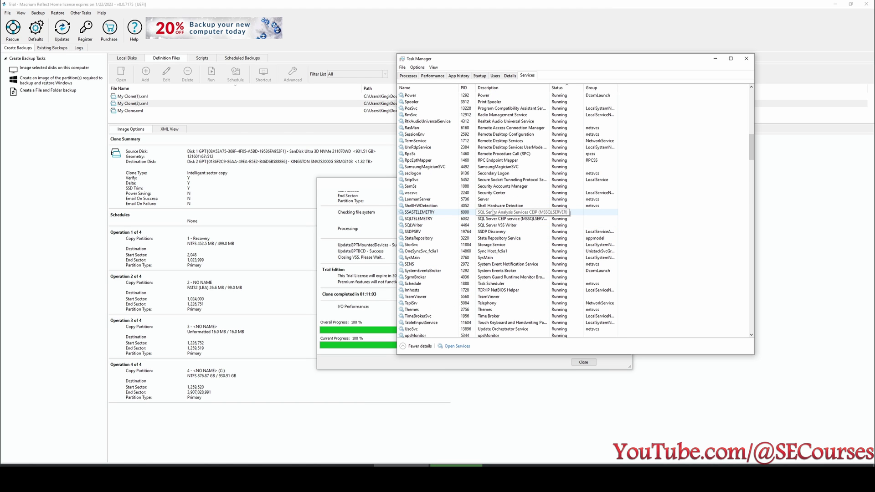
click(423, 219)
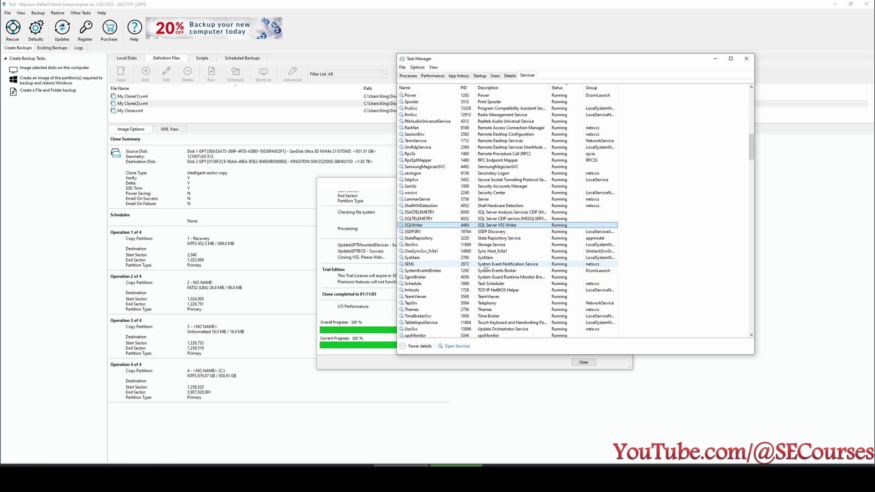
scroll(494, 279, down, 12)
scroll(494, 278, down, 20)
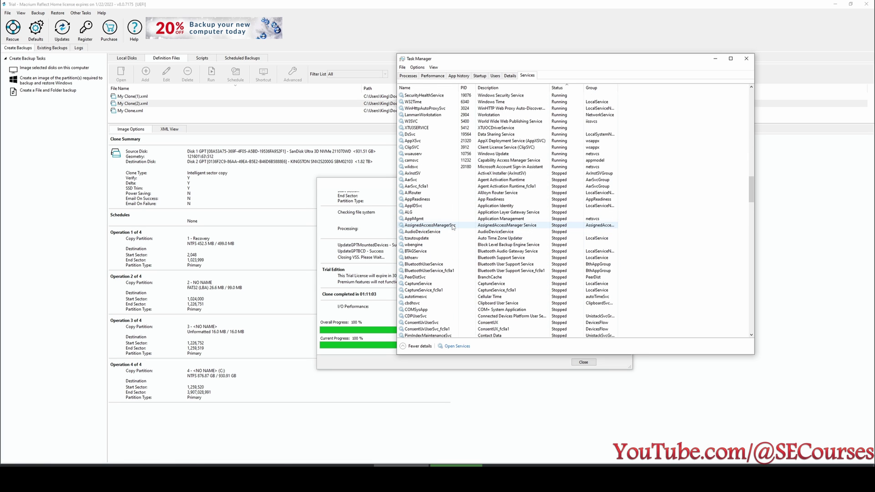
scroll(454, 235, down, 15)
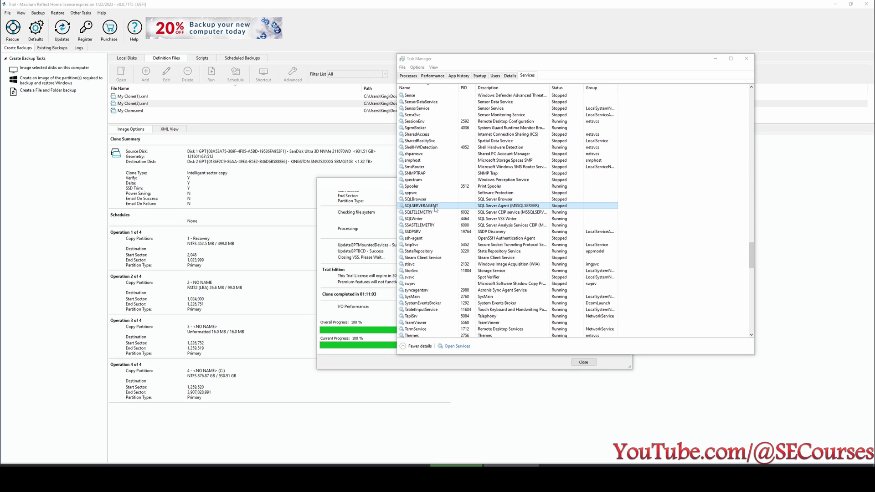
click(423, 199)
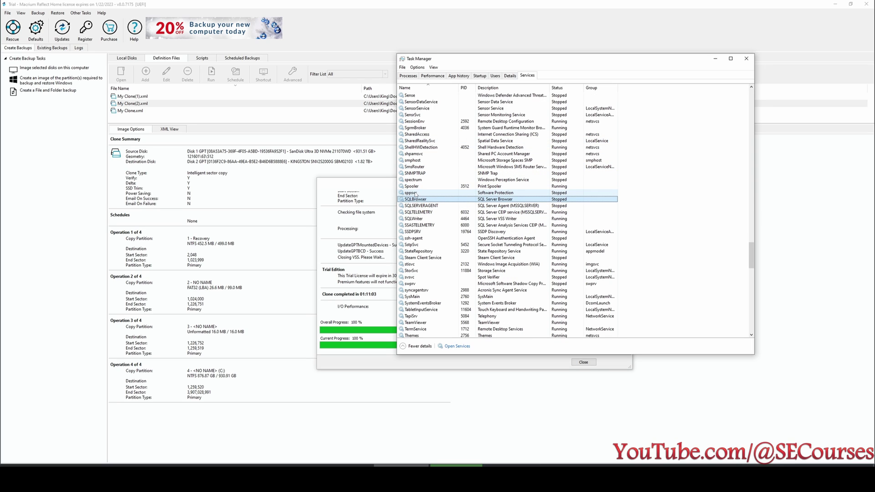
click(413, 193)
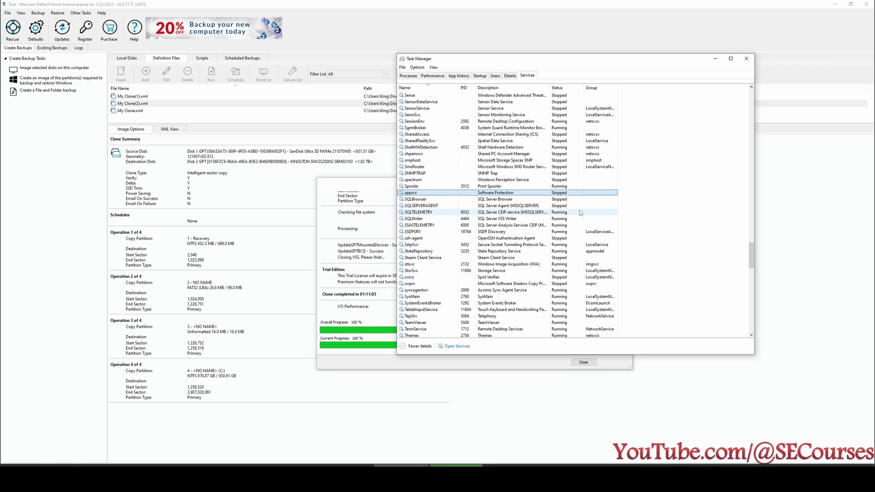
Step: Close Task Manager and dismiss Macrium Reflect's clone-completed summary
scroll(581, 213, up, 14)
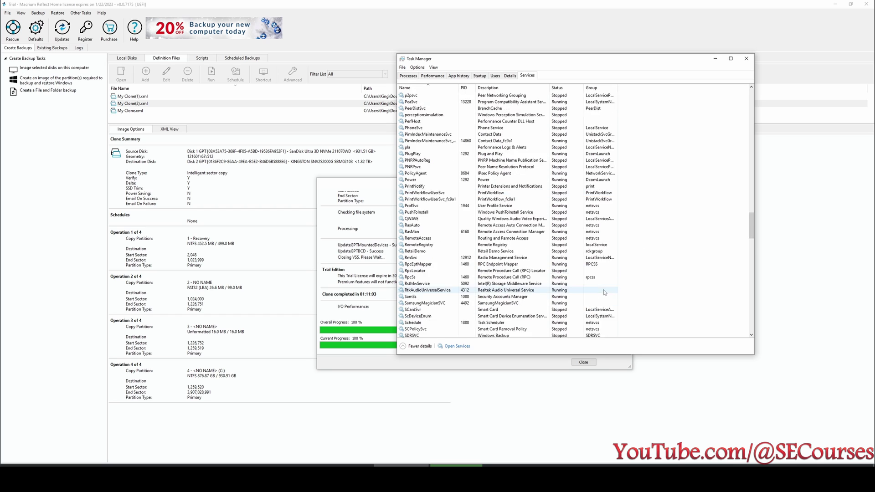
scroll(604, 292, down, 13)
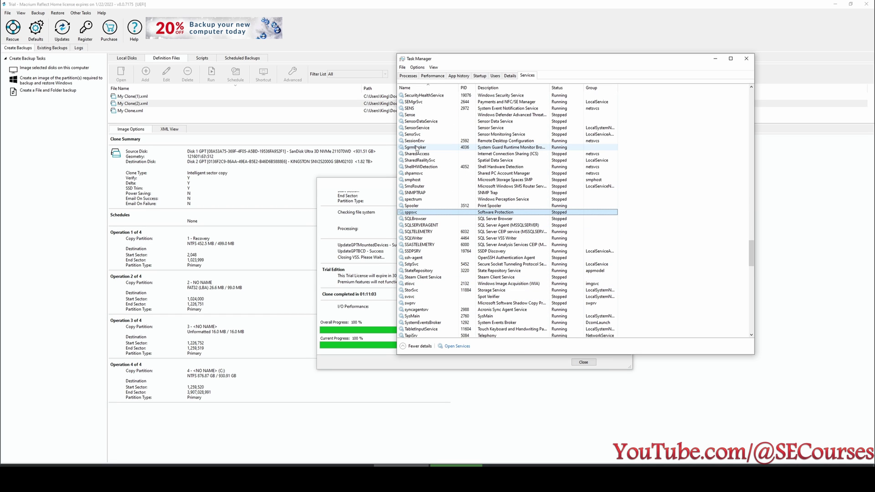
click(715, 59)
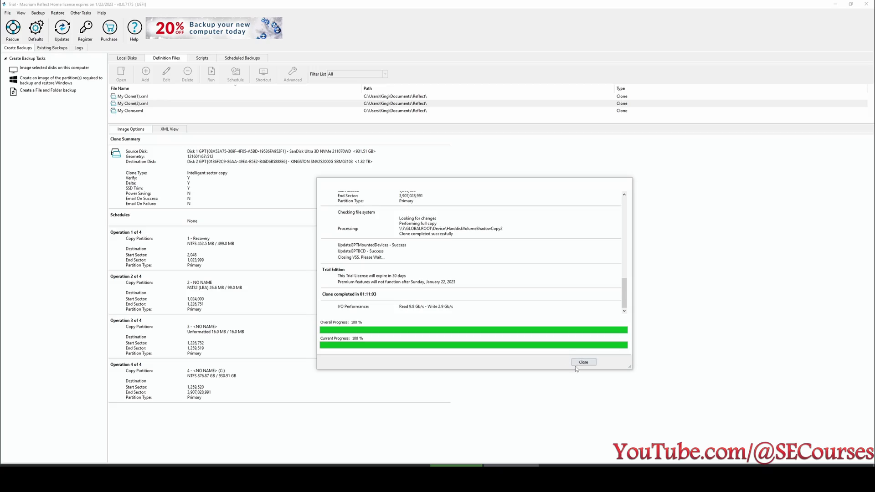
click(582, 362)
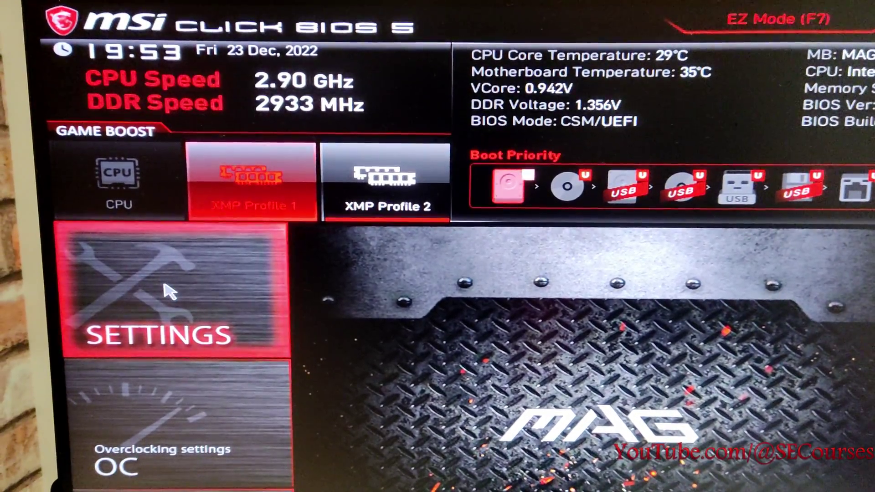
Step: Make the Kingston SNV2S2000G Windows Boot Manager UEFI Boot Option #1 and save on exit
click(172, 292)
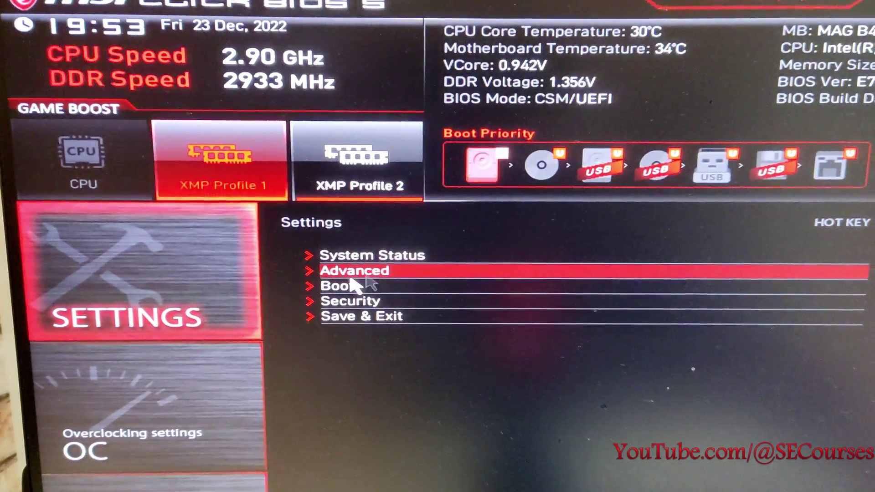
click(542, 292)
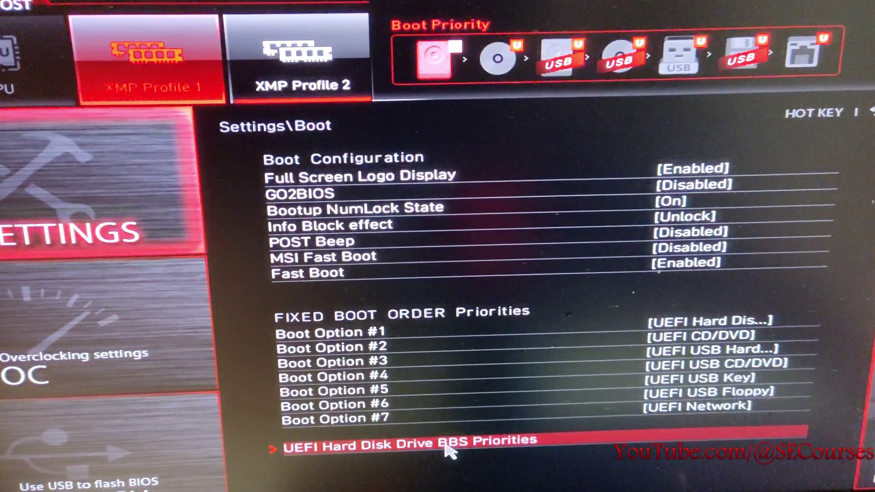
click(449, 444)
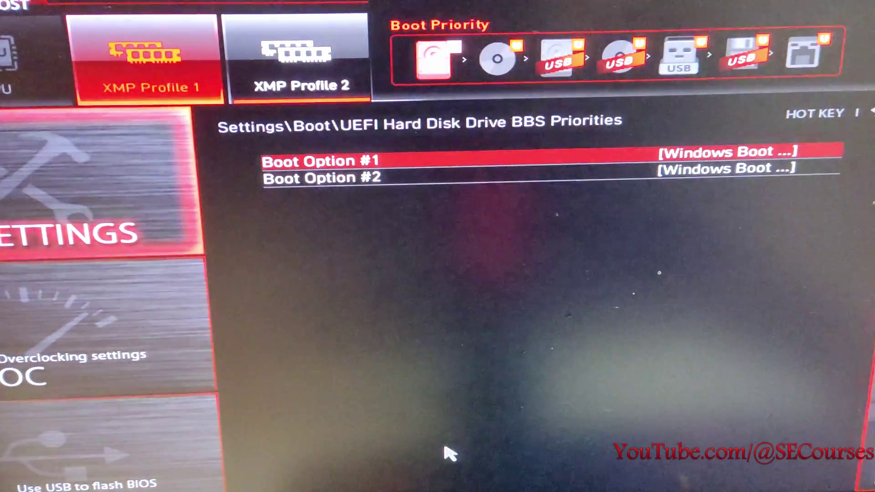
click(495, 187)
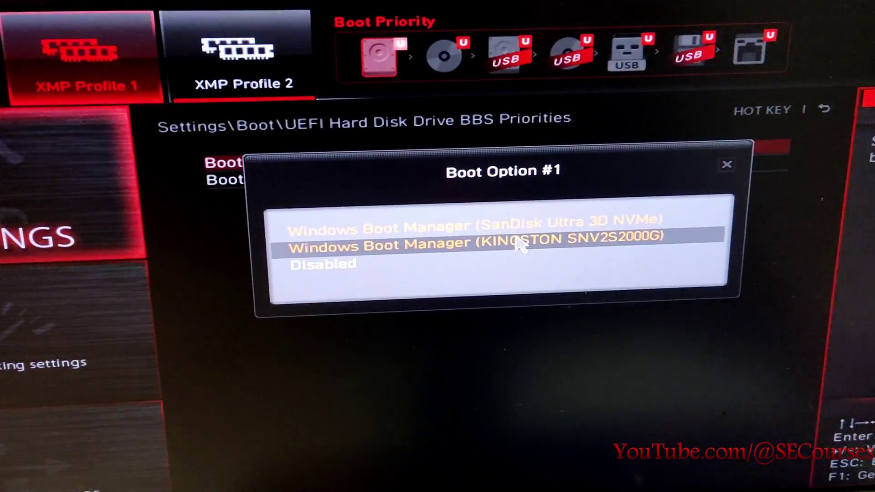
click(510, 244)
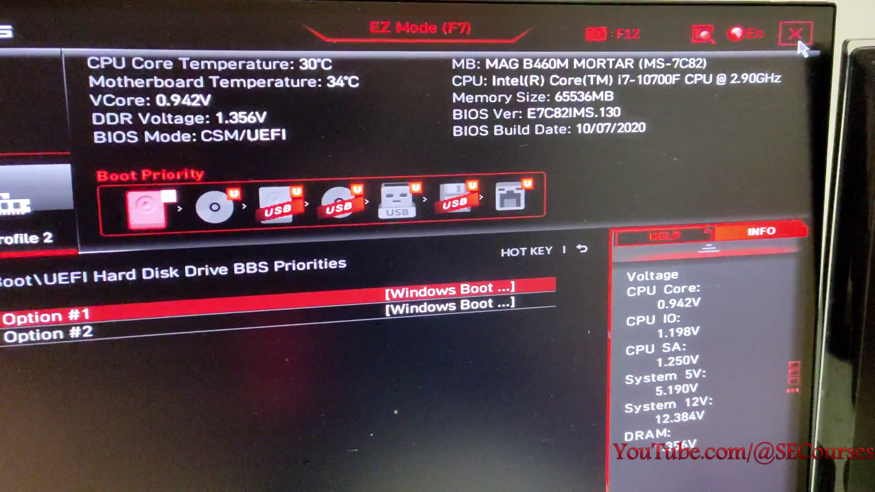
click(798, 28)
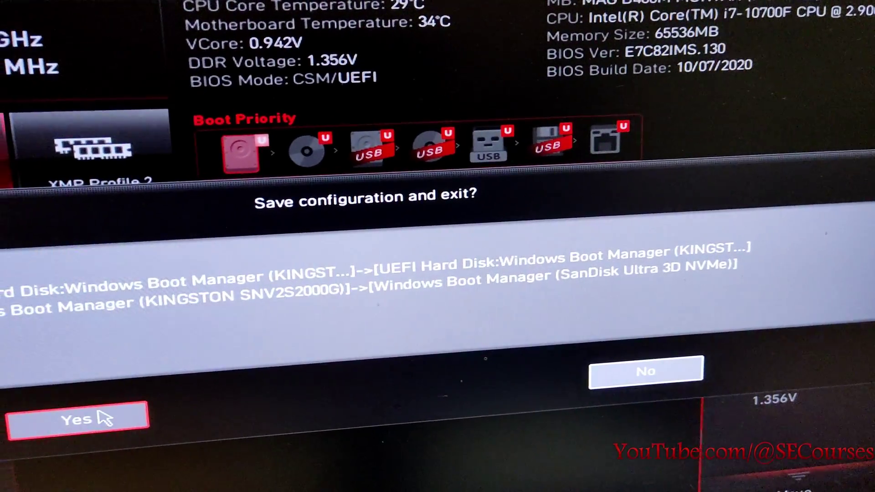
click(94, 437)
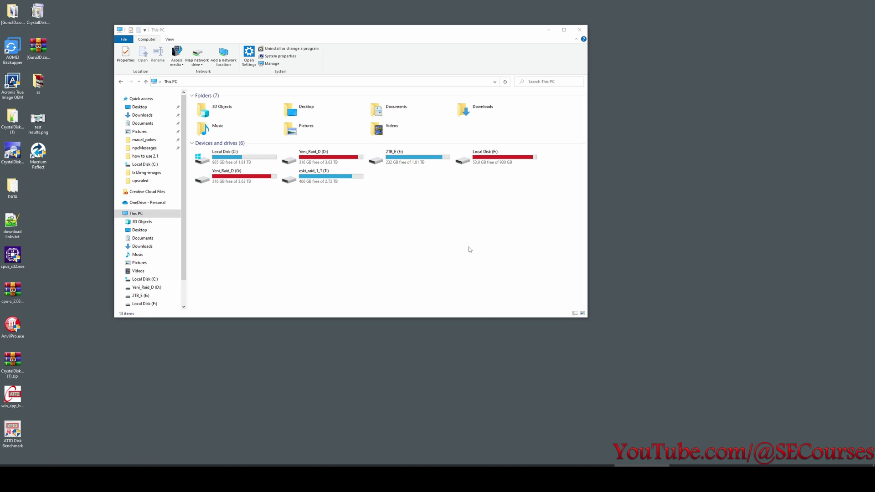
Step: Place the Local Disk (C:) and (F:) properties side by side and minimize Explorer
click(427, 239)
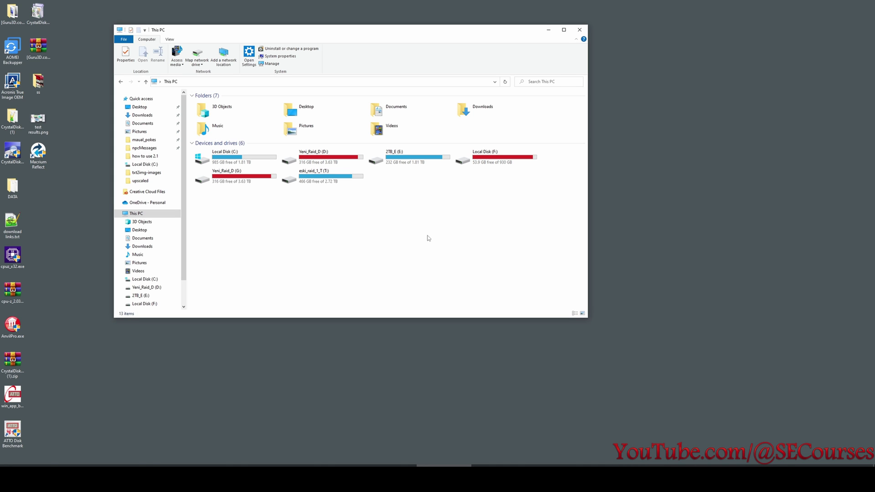
click(245, 164)
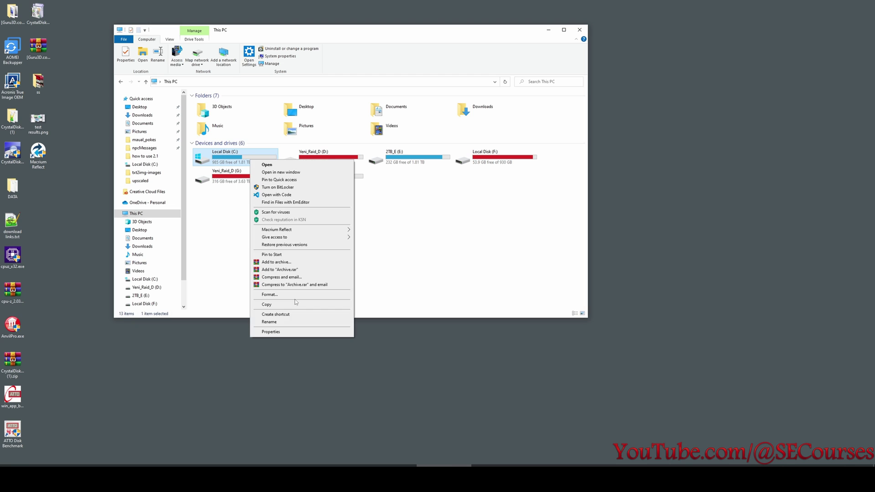
click(296, 332)
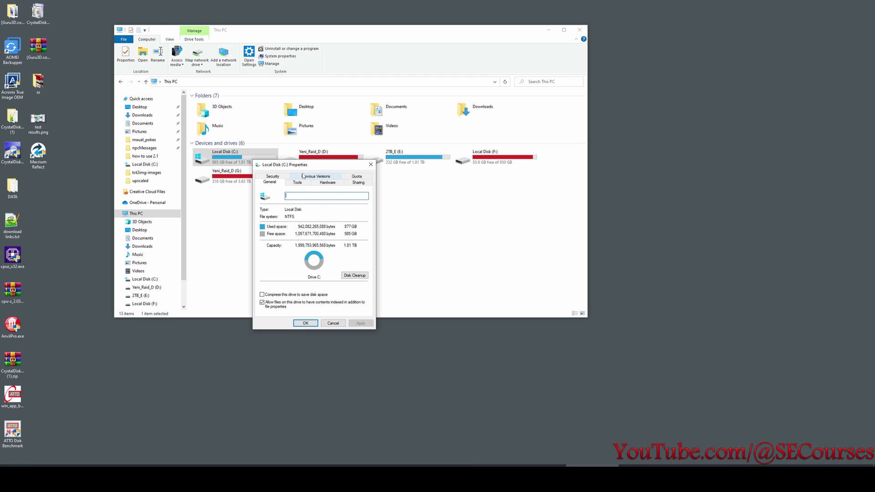
drag(304, 165, 245, 204)
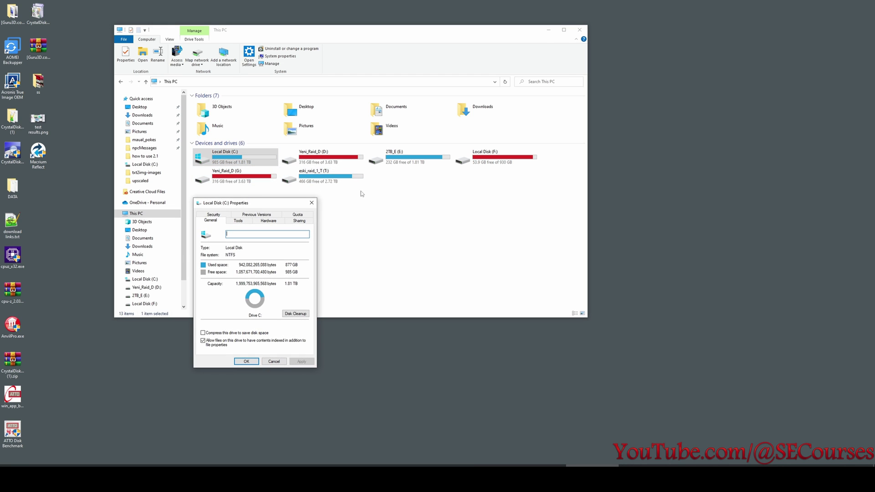
click(487, 164)
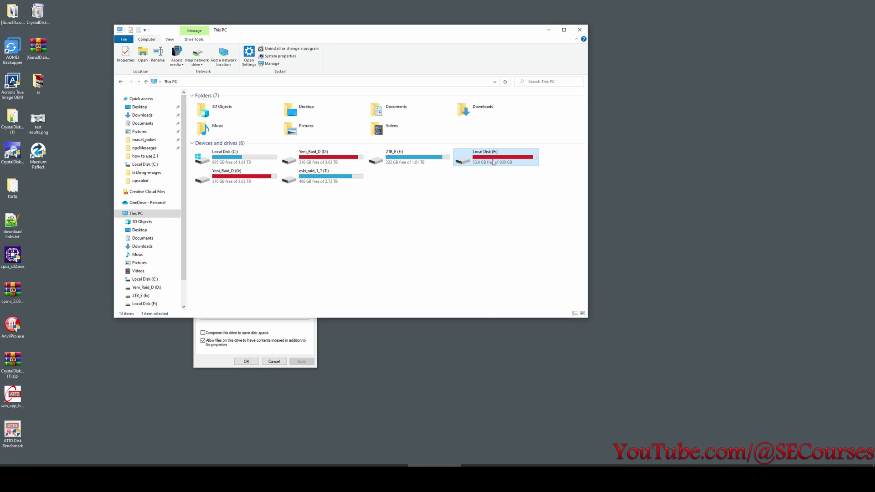
right_click(492, 162)
click(506, 341)
drag(528, 163, 381, 204)
click(549, 30)
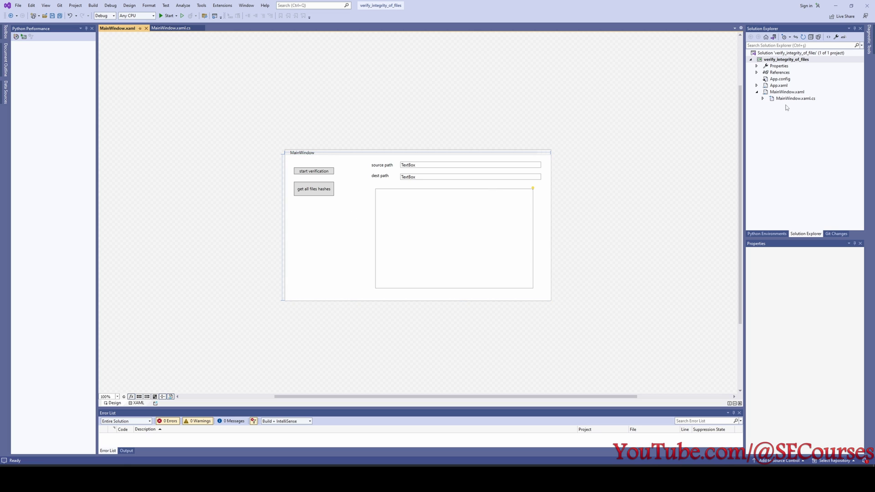
Step: Open MainWindow.xaml.cs and read through the c:\ versus f:\ SHA256 comparison code, returning to the top
double_click(788, 99)
click(594, 127)
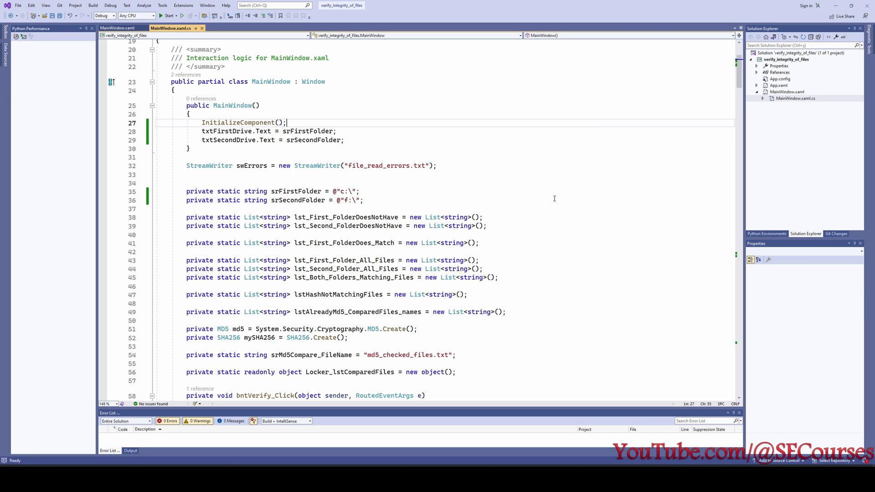
scroll(546, 228, down, 5)
scroll(531, 231, up, 4)
scroll(531, 232, up, 7)
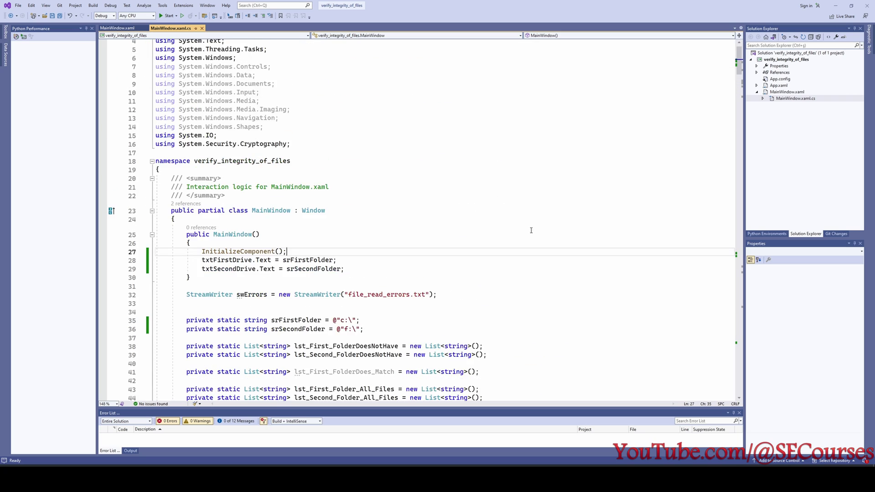
scroll(535, 237, down, 9)
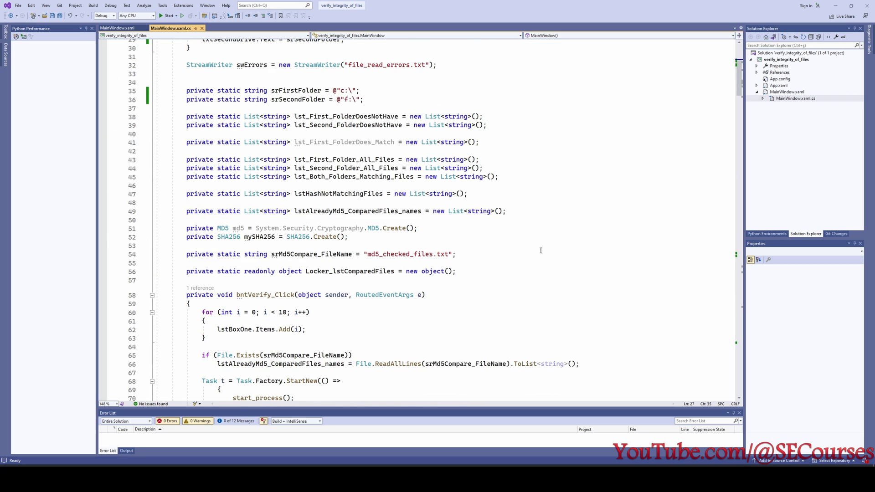
scroll(540, 250, down, 5)
scroll(507, 206, down, 10)
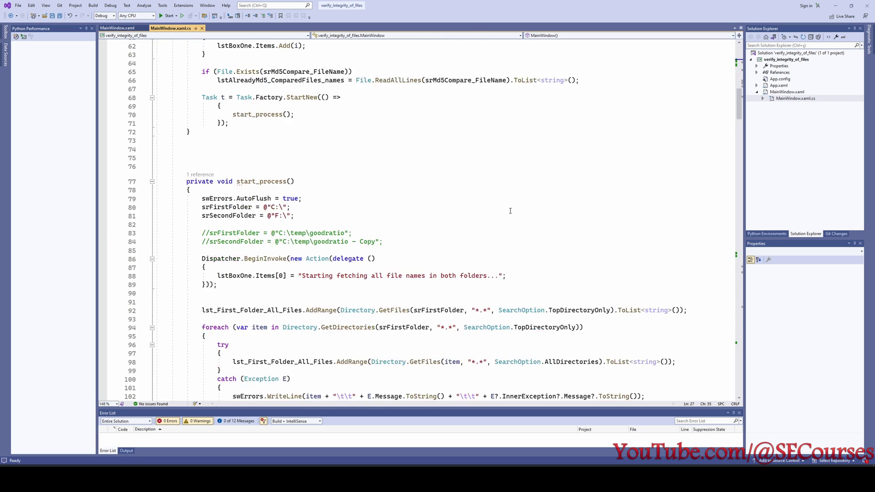
scroll(510, 212, down, 6)
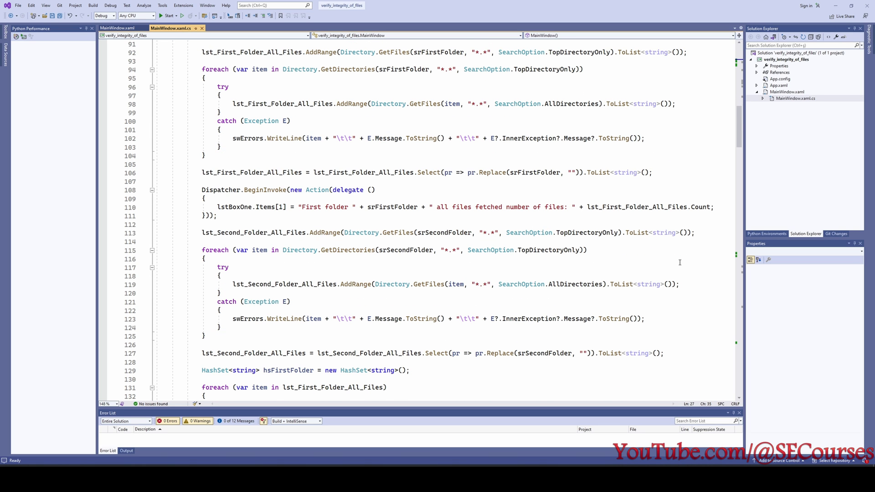
scroll(475, 332, down, 2)
scroll(524, 331, down, 5)
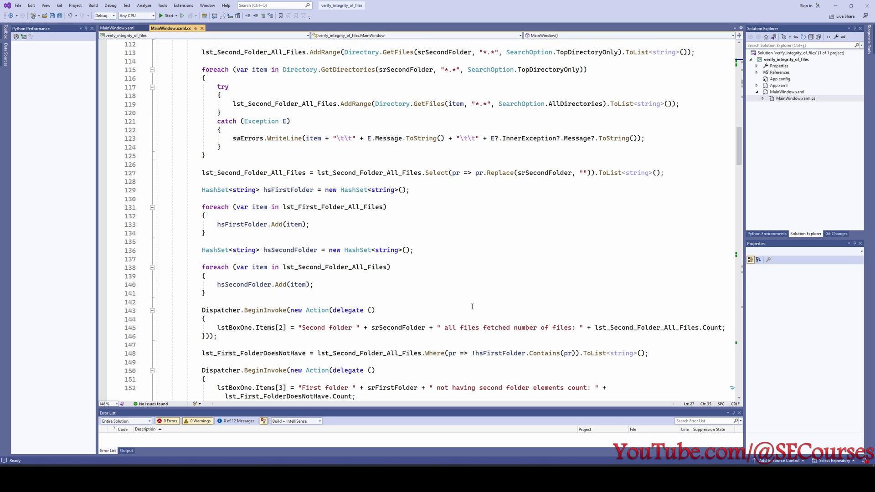
scroll(505, 265, down, 8)
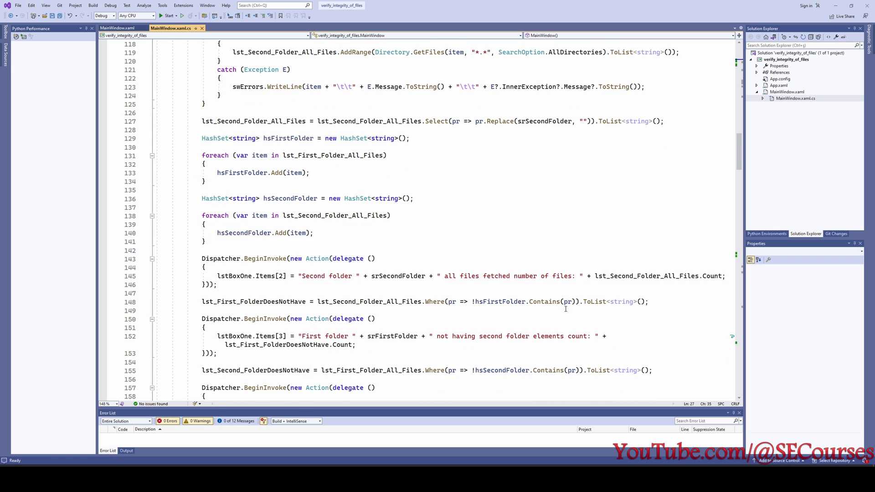
scroll(610, 347, down, 1)
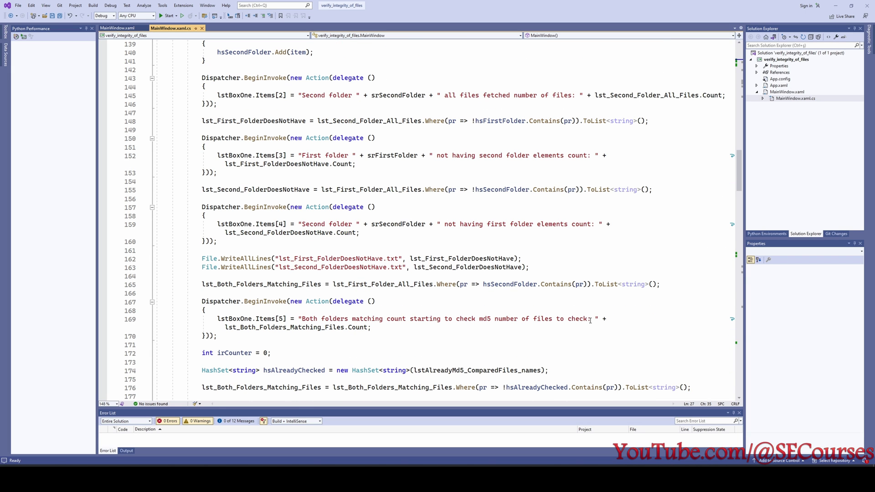
scroll(629, 266, down, 3)
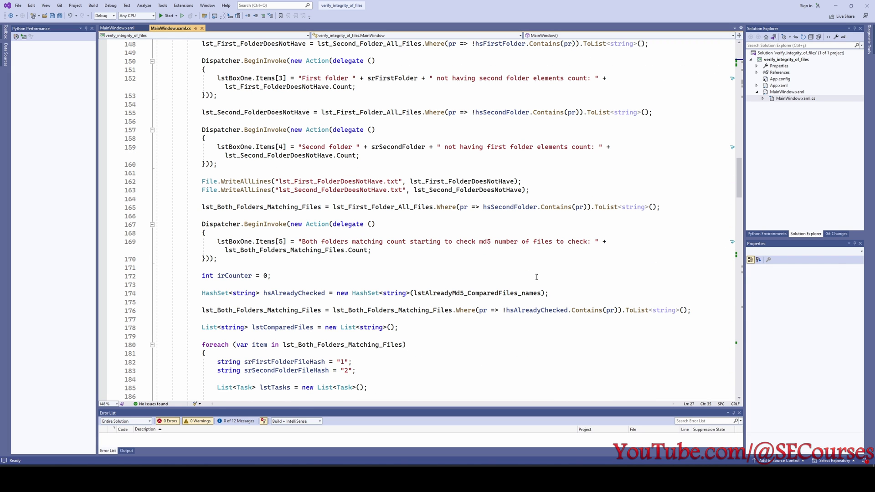
scroll(533, 279, down, 4)
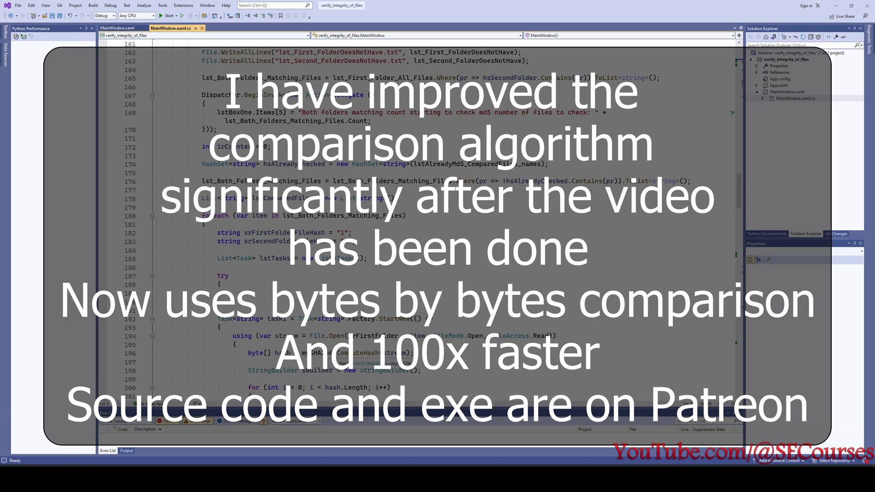
scroll(319, 312, down, 2)
scroll(351, 308, down, 6)
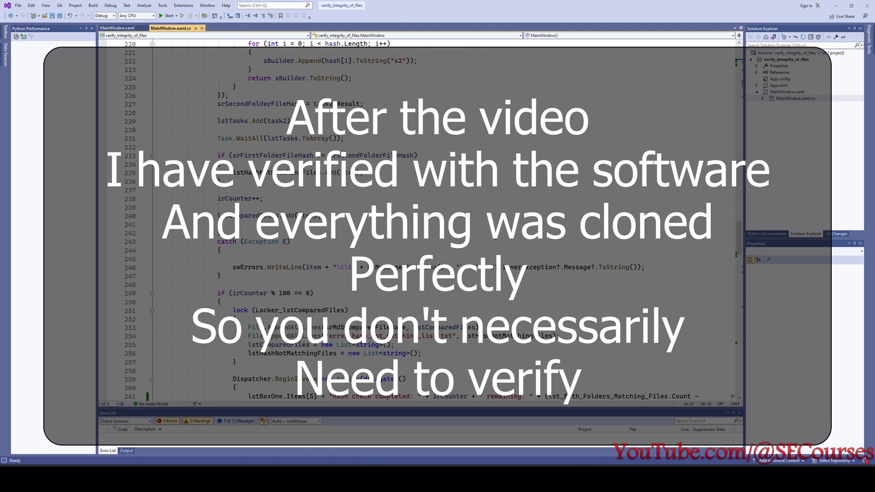
scroll(496, 255, down, 12)
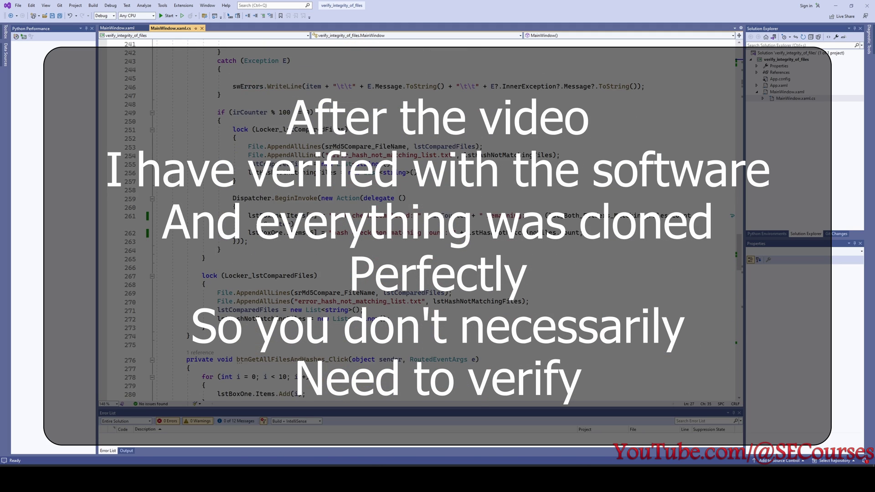
scroll(496, 255, down, 13)
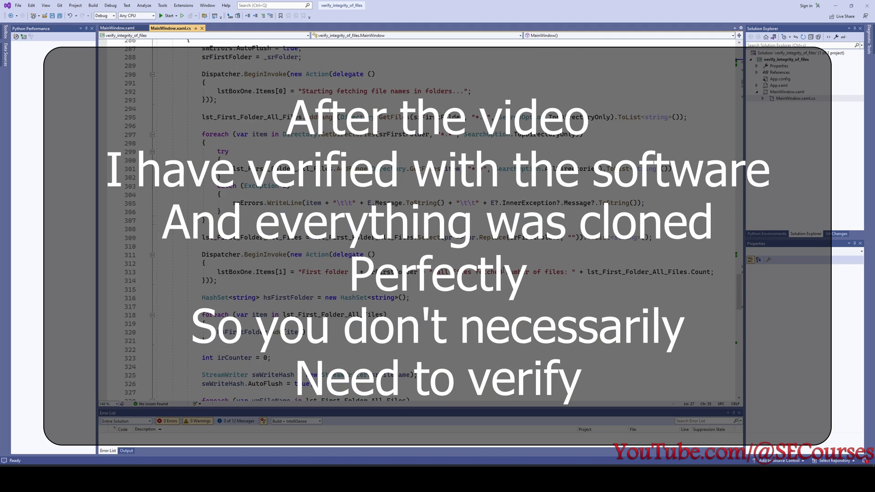
drag(739, 298, 740, 55)
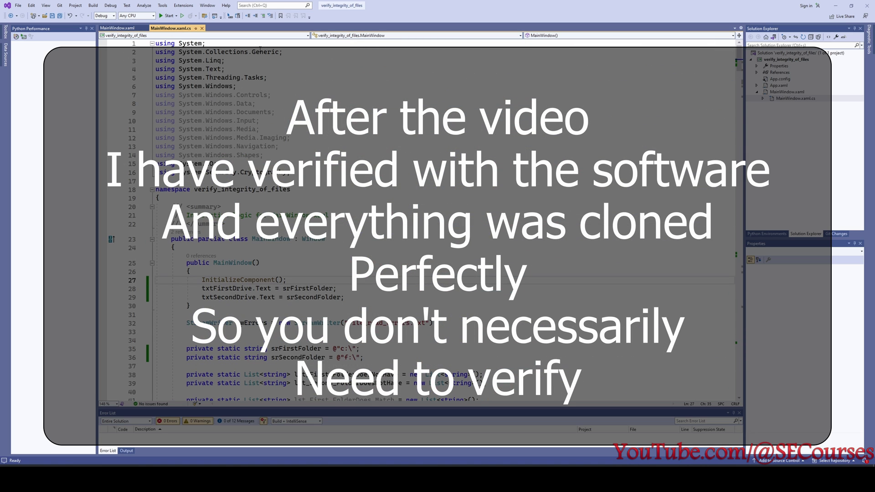
Step: Delete the five leftover .txt log files from the bin\Debug folder
click(770, 233)
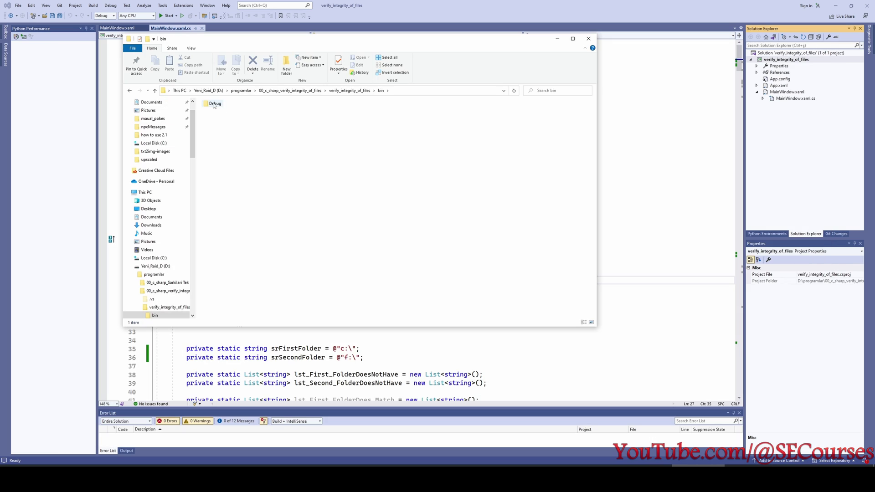
drag(321, 104, 239, 135)
key(Delete)
Step: Run verify_integrity_of_files.exe to verify c:\ against f:\, then open Task Manager
double_click(241, 103)
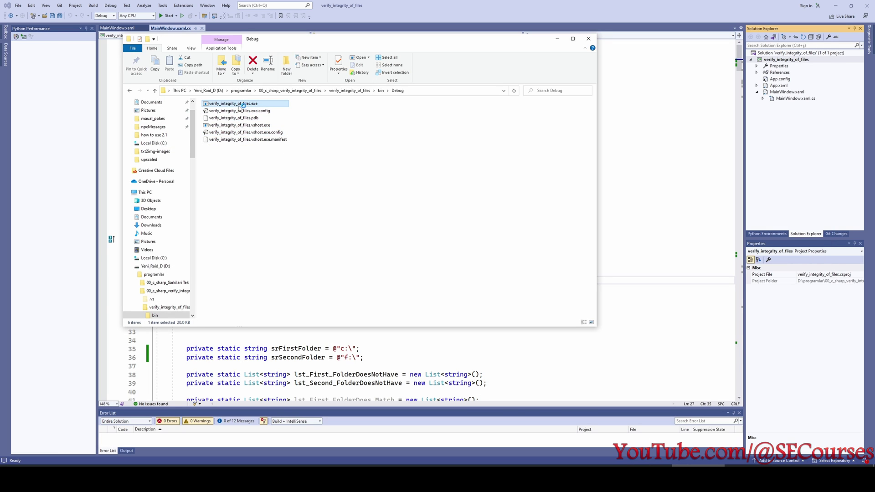
click(352, 103)
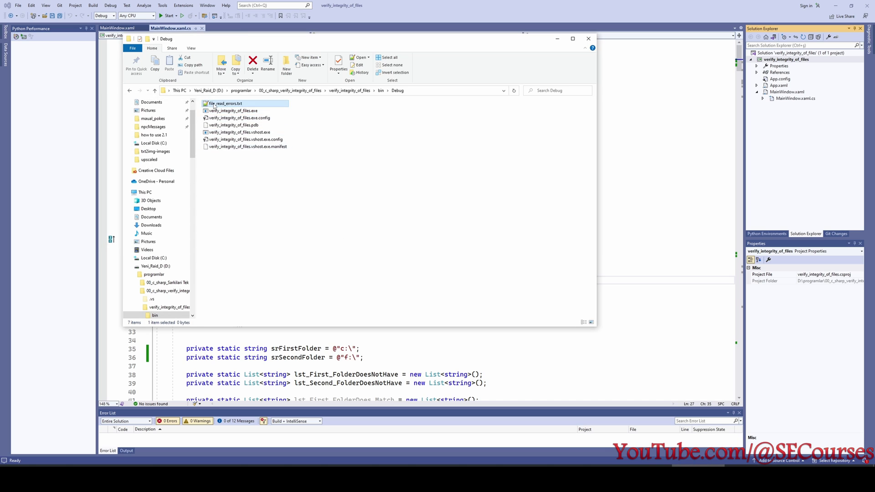
right_click(224, 104)
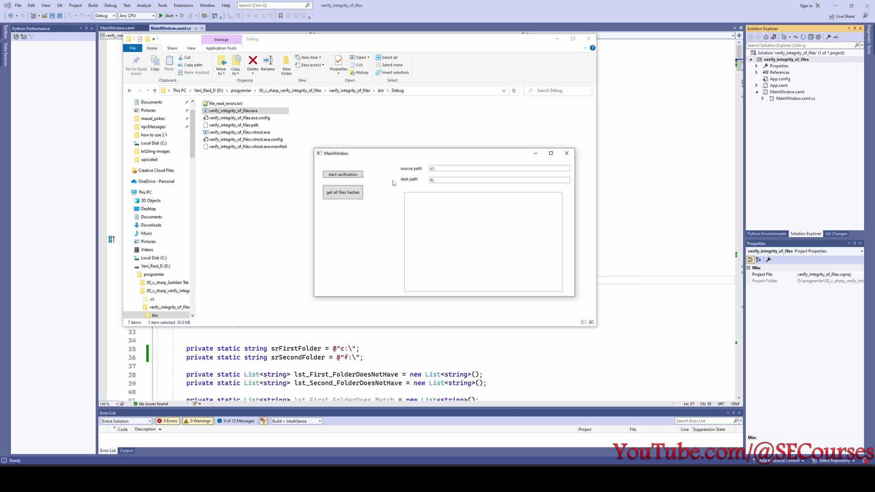
click(353, 176)
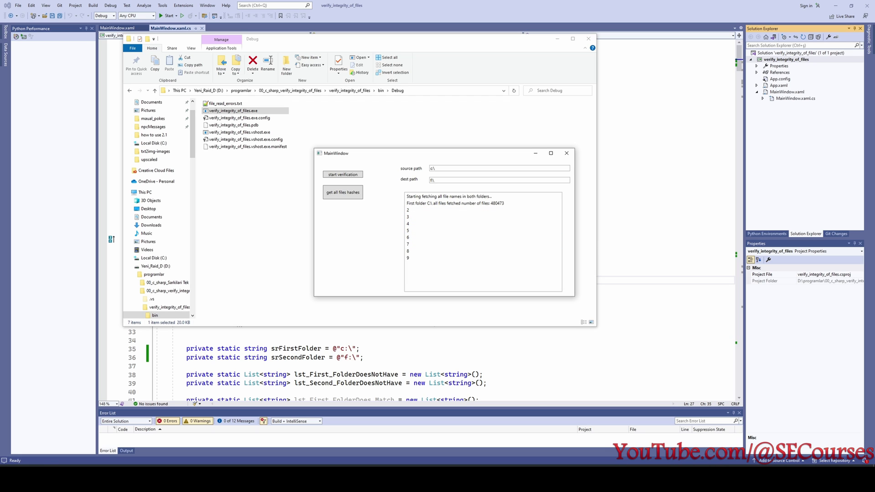
right_click(362, 478)
click(397, 451)
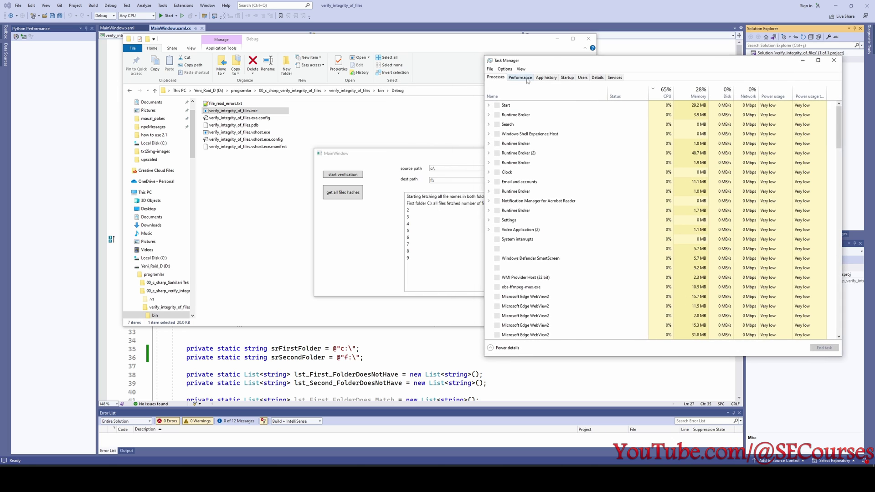
Step: Show Task Manager's disk performance graphs beside the verifier log reporting 4000 files checked, 0 mismatches
click(520, 77)
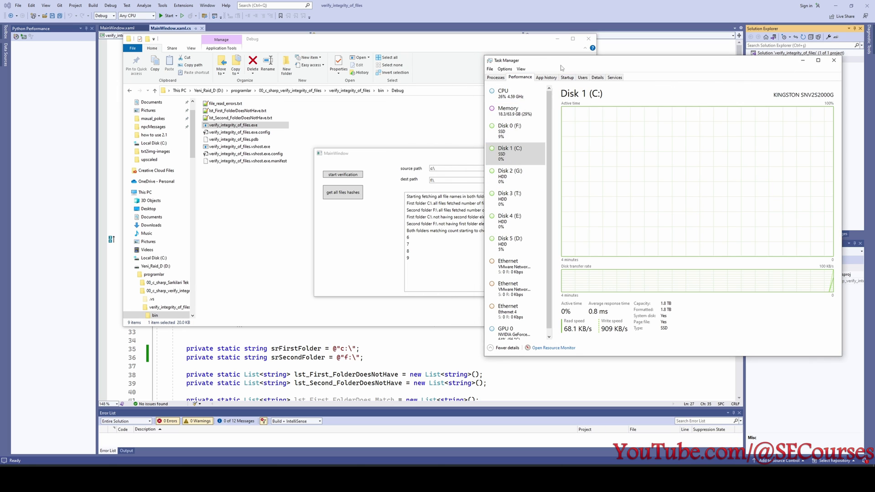
drag(561, 67, 650, 111)
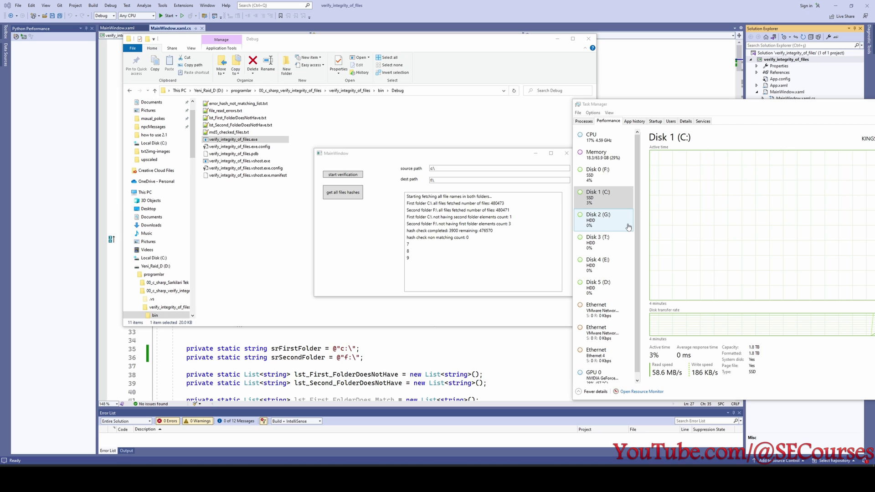
click(492, 231)
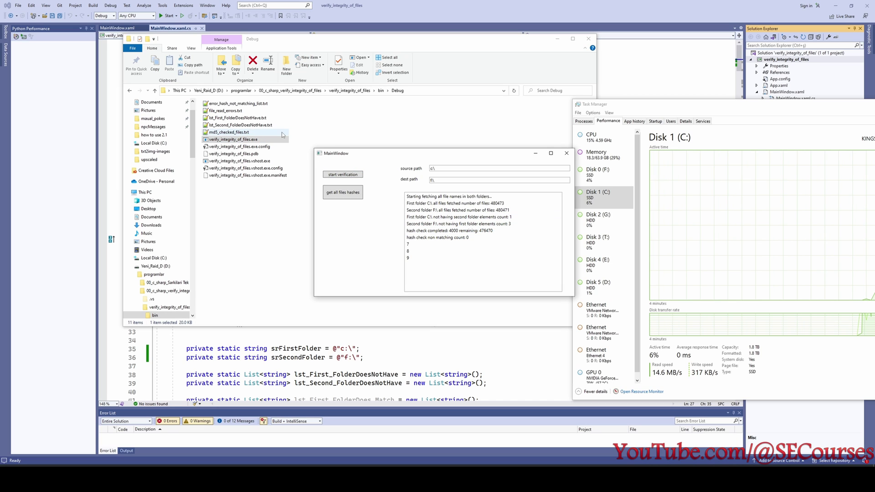
Step: Open error_hash_not_matching_list.txt in Notepad++ and decline to keep the missing differences7.txt
click(249, 105)
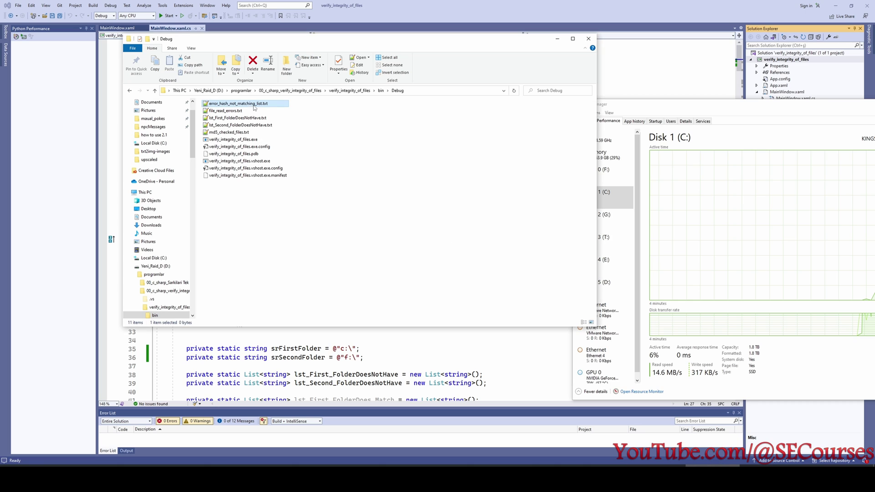
double_click(254, 104)
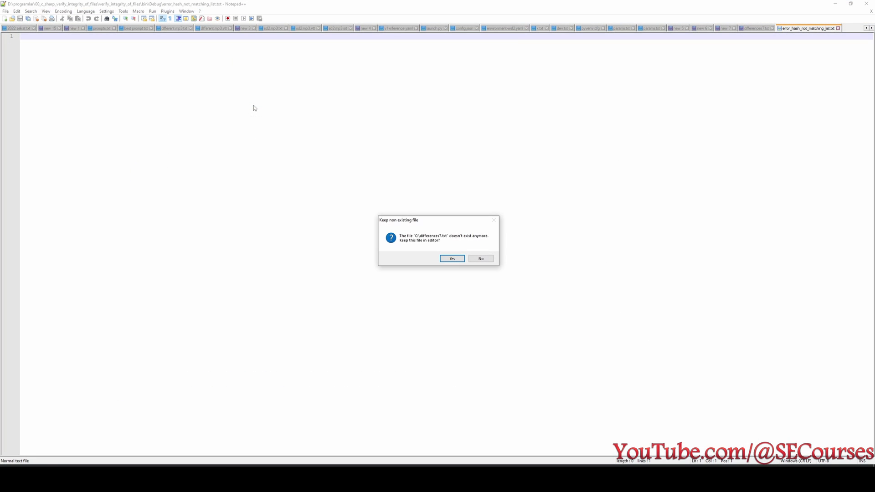
click(481, 258)
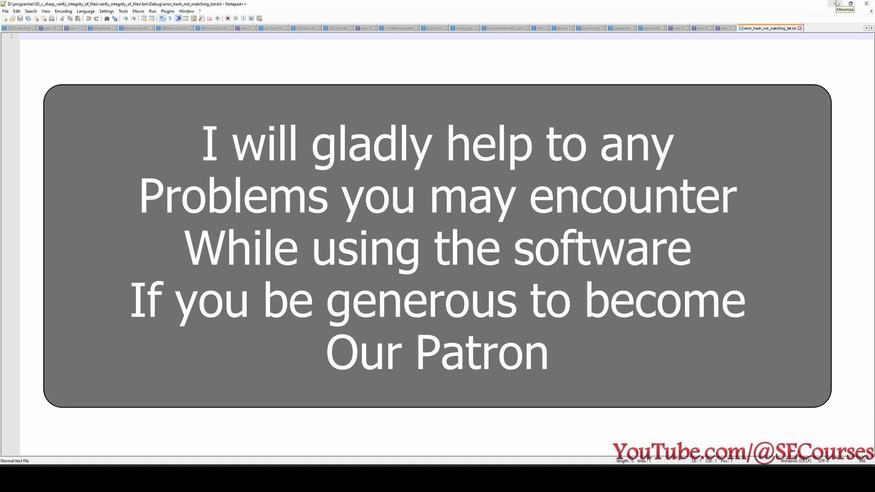
Step: Minimize Notepad++, Explorer and Task Manager, view the Patreon tiers, then show the SE Courses YouTube channel
click(836, 3)
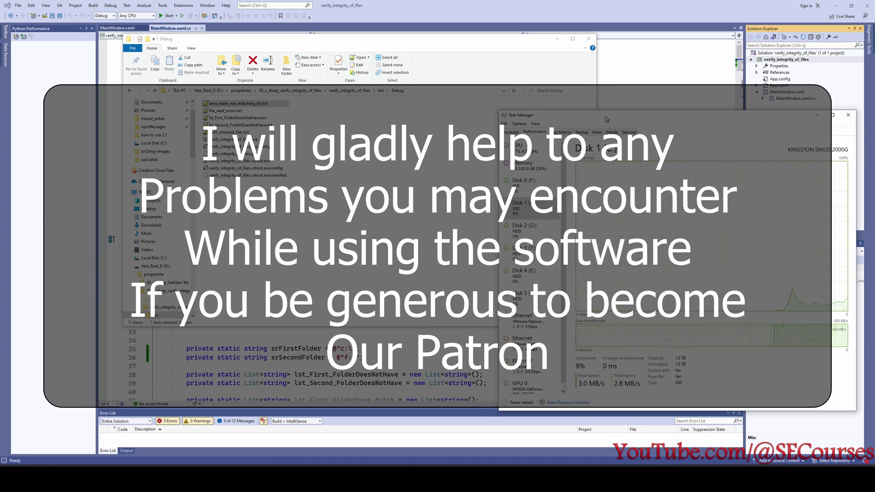
click(557, 40)
click(794, 114)
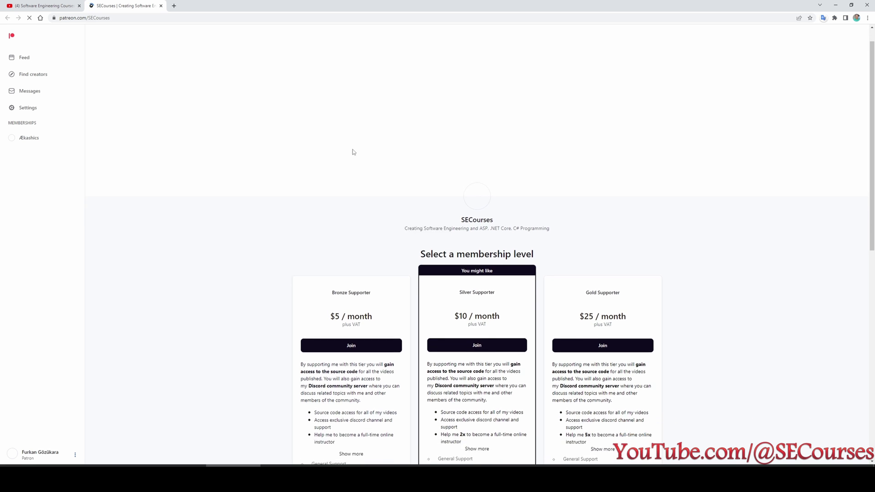
scroll(353, 152, down, 3)
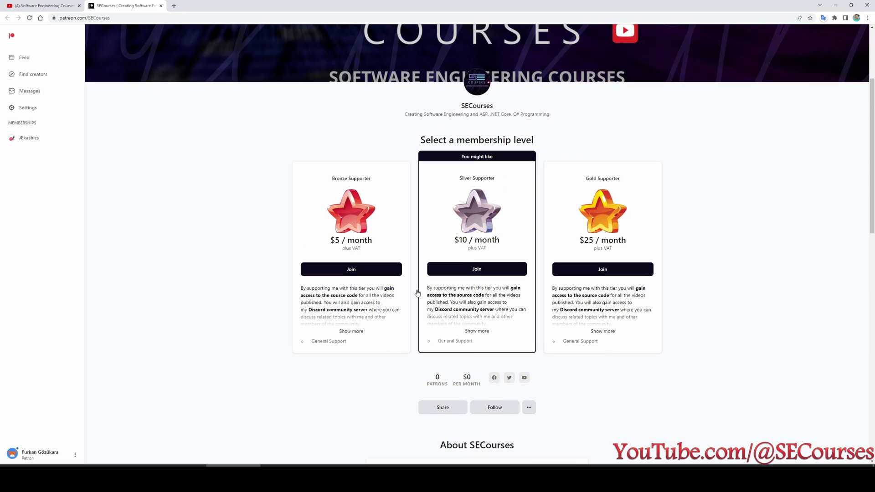
scroll(664, 381, up, 3)
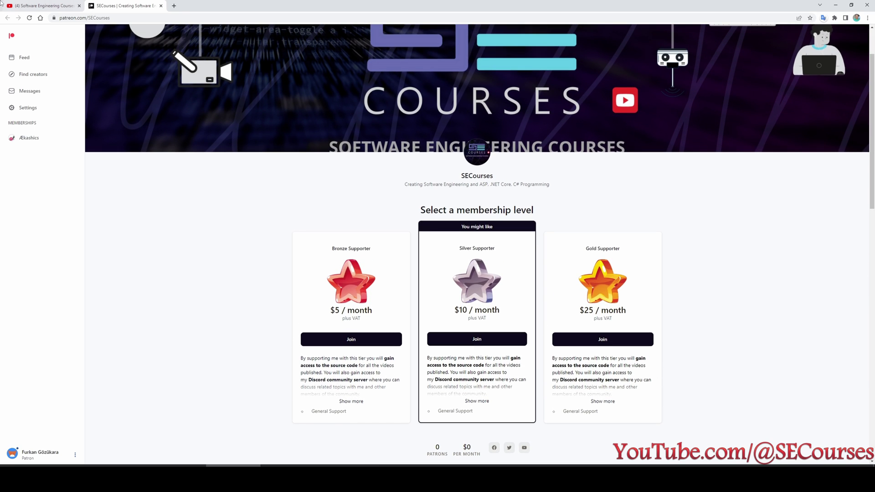
click(15, 6)
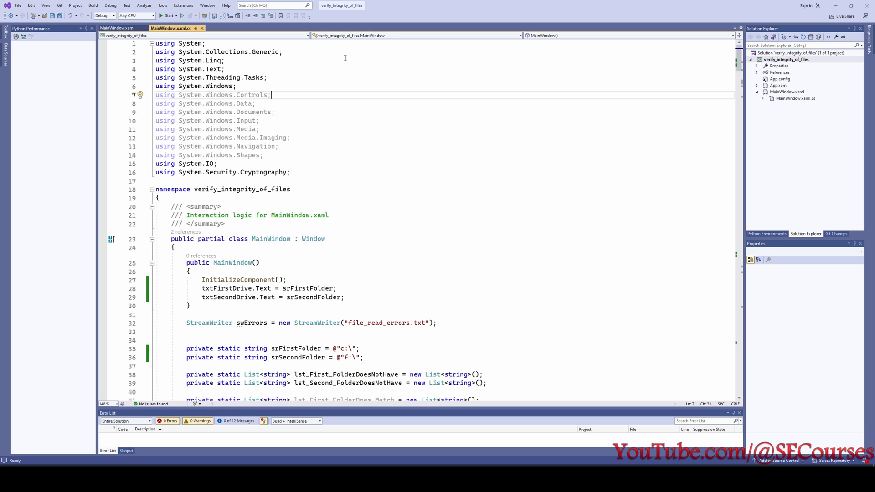
scroll(405, 227, down, 8)
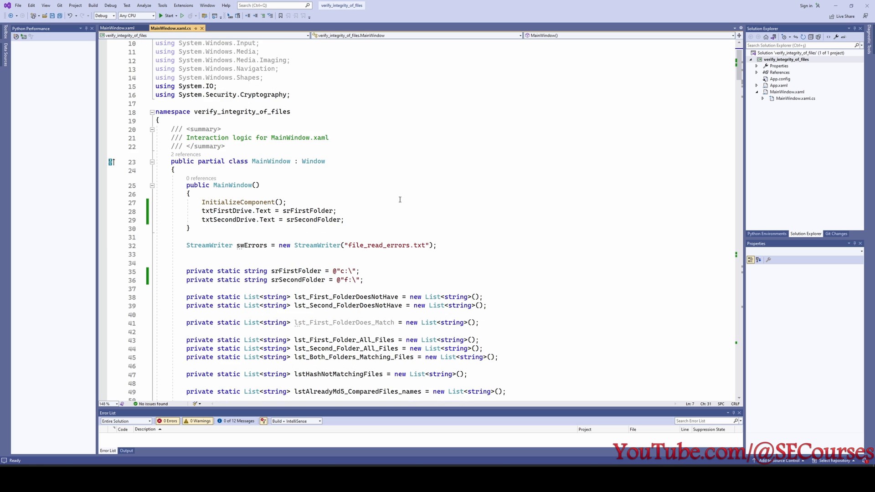
scroll(405, 227, down, 3)
scroll(423, 219, up, 3)
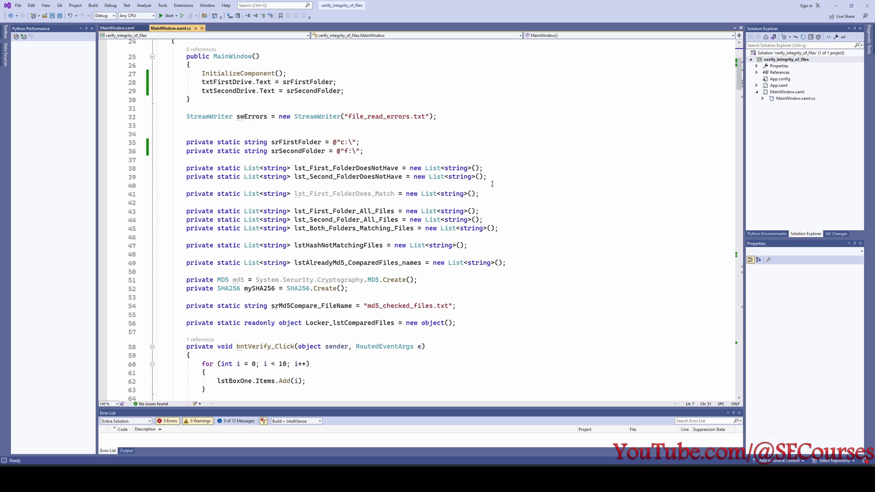
scroll(492, 184, down, 4)
scroll(498, 190, up, 2)
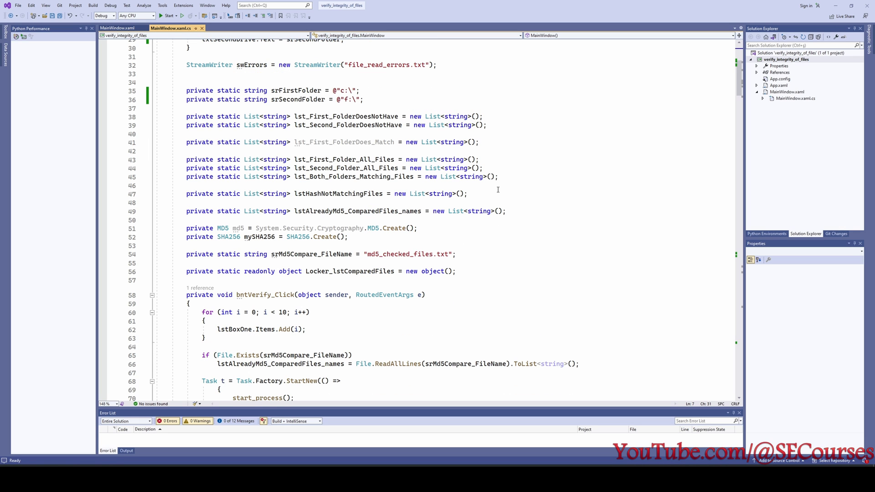
scroll(507, 177, down, 1)
scroll(507, 177, up, 5)
scroll(410, 159, up, 5)
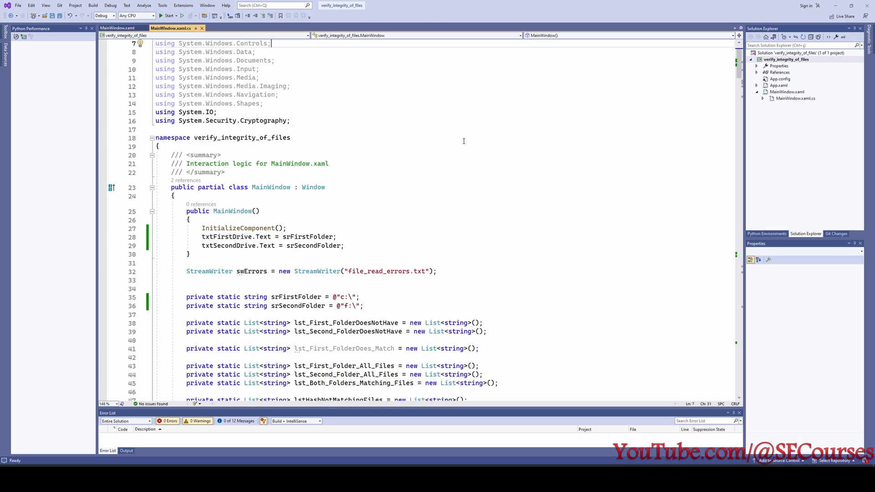
scroll(511, 201, down, 3)
scroll(512, 201, down, 8)
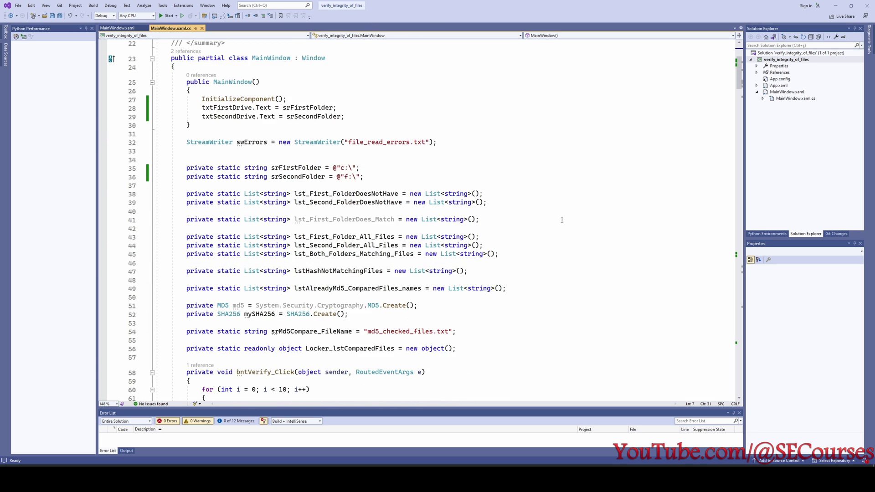
scroll(562, 235, down, 10)
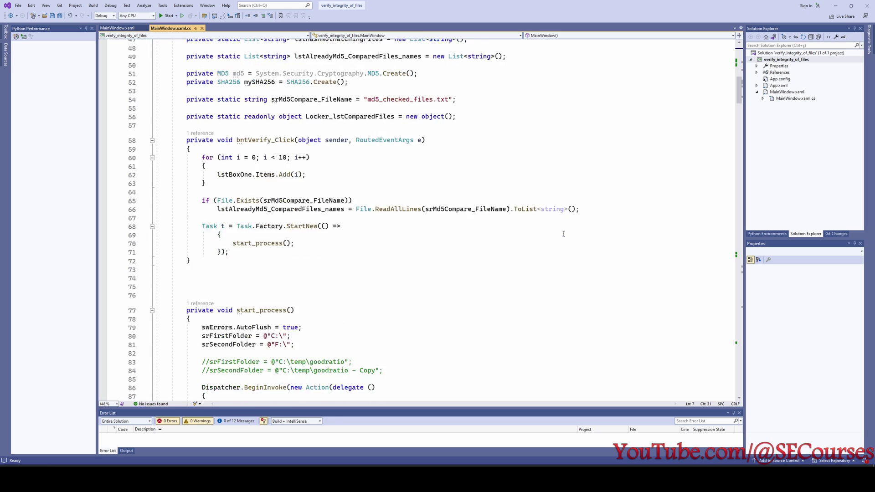
scroll(564, 240, down, 5)
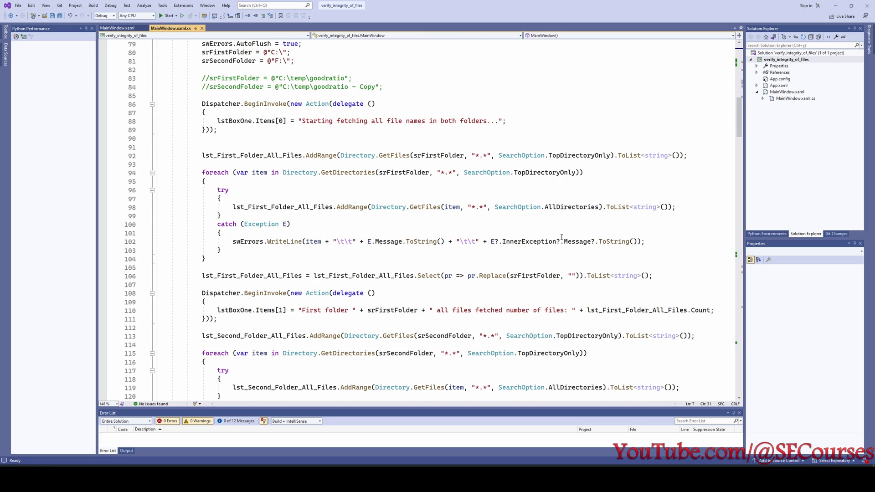
scroll(561, 237, down, 10)
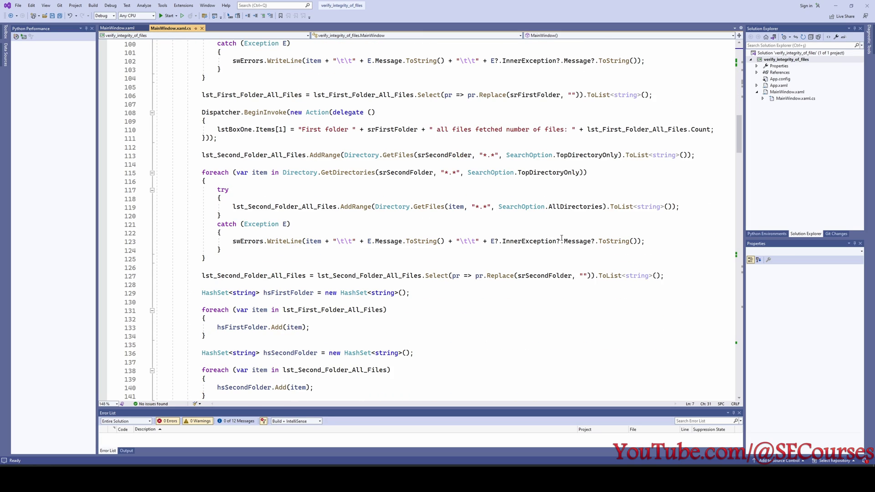
scroll(561, 238, down, 10)
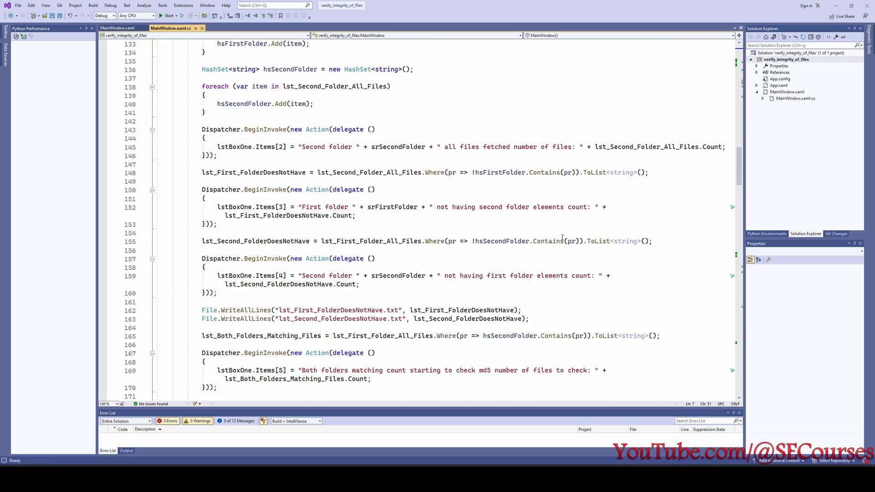
scroll(562, 238, down, 10)
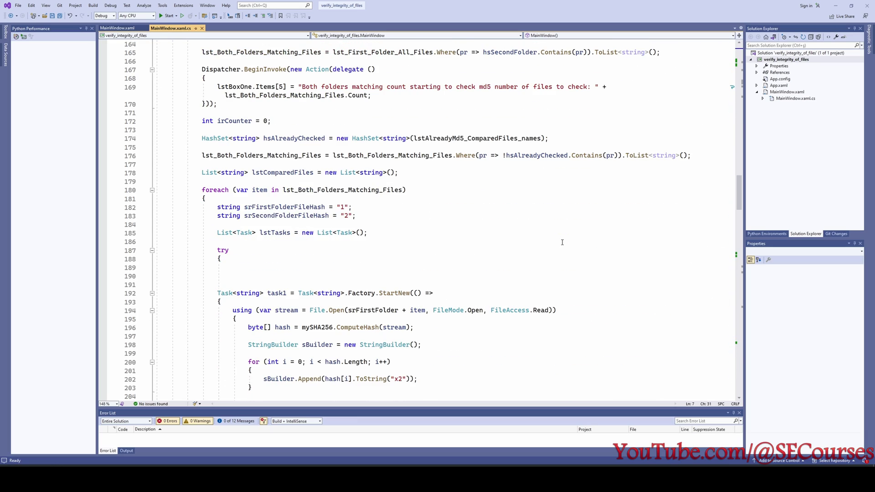
scroll(562, 241, down, 9)
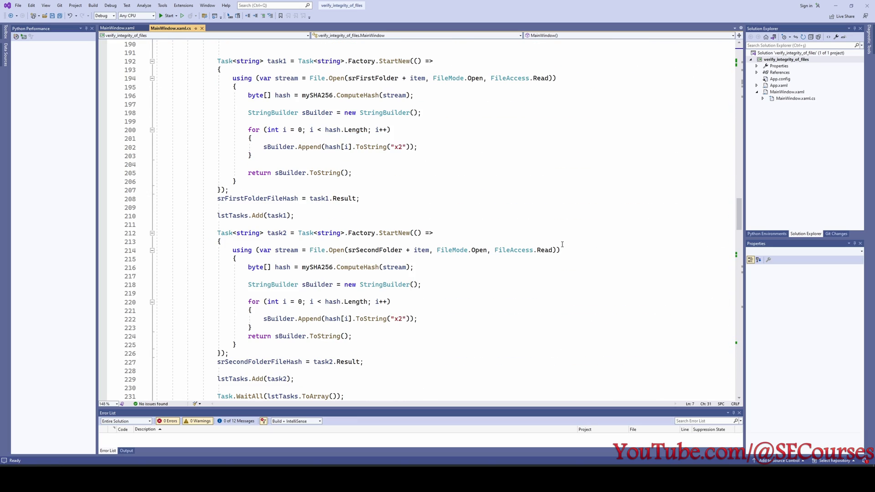
scroll(562, 244, down, 10)
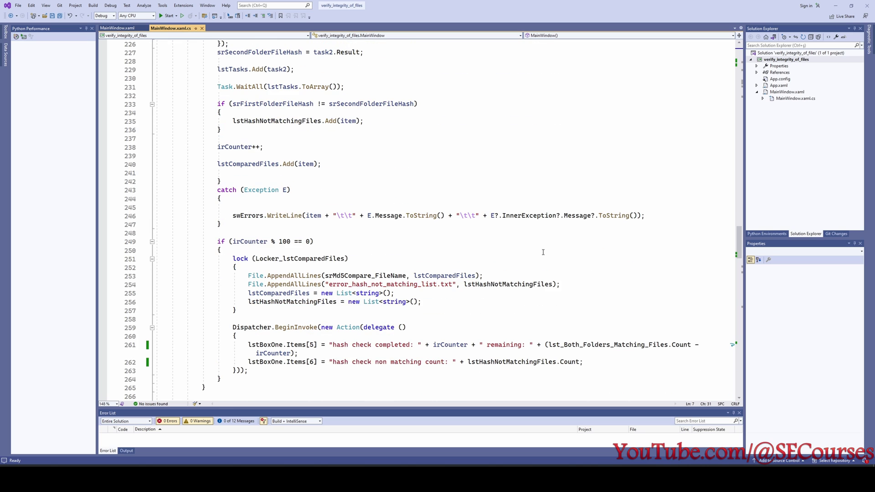
scroll(544, 241, down, 5)
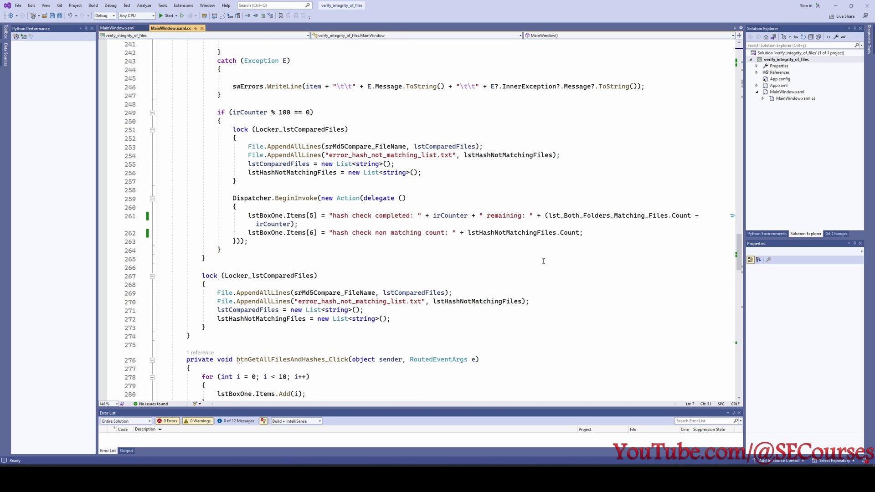
scroll(544, 257, down, 8)
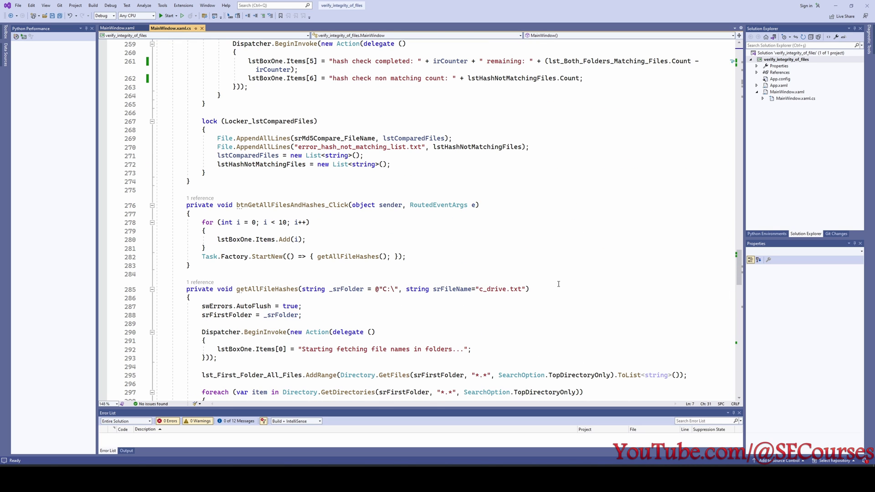
scroll(567, 286, down, 8)
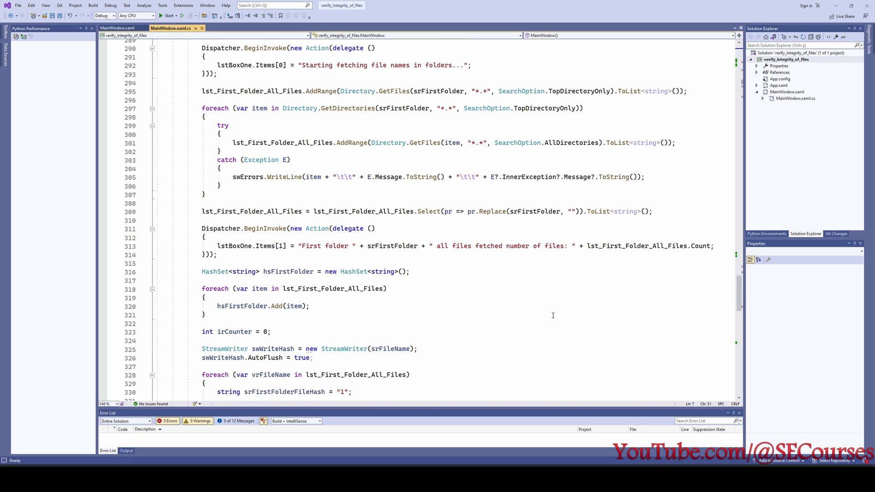
scroll(551, 328, down, 4)
scroll(546, 299, down, 7)
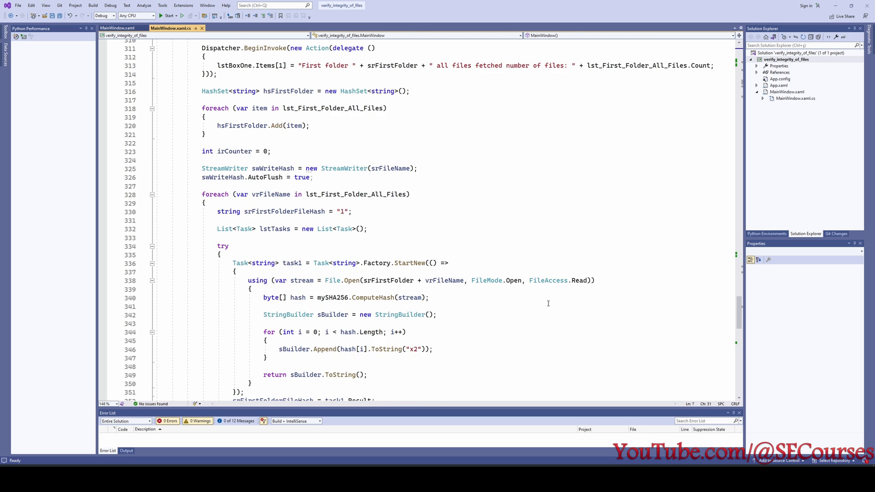
scroll(540, 303, down, 8)
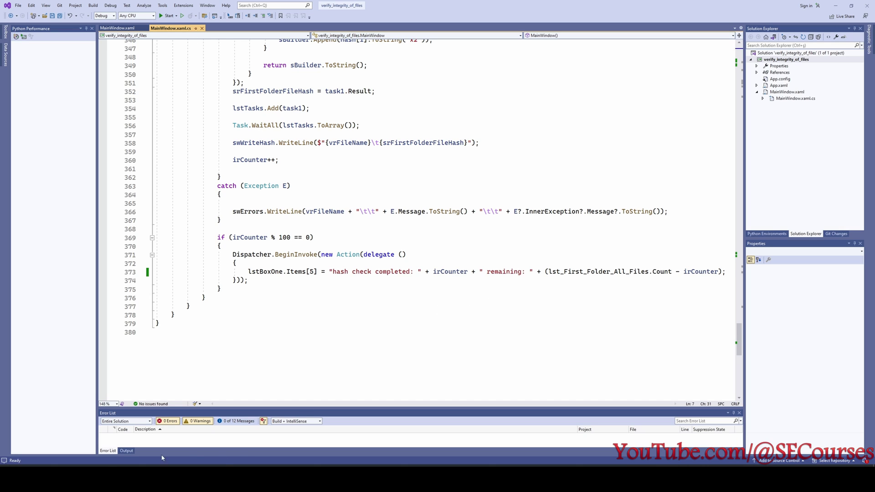
Step: Check the verifier's progress, then view Task Manager activity for Disks 4, 0 and 1 (Kingston C:)
key(alt+Tab)
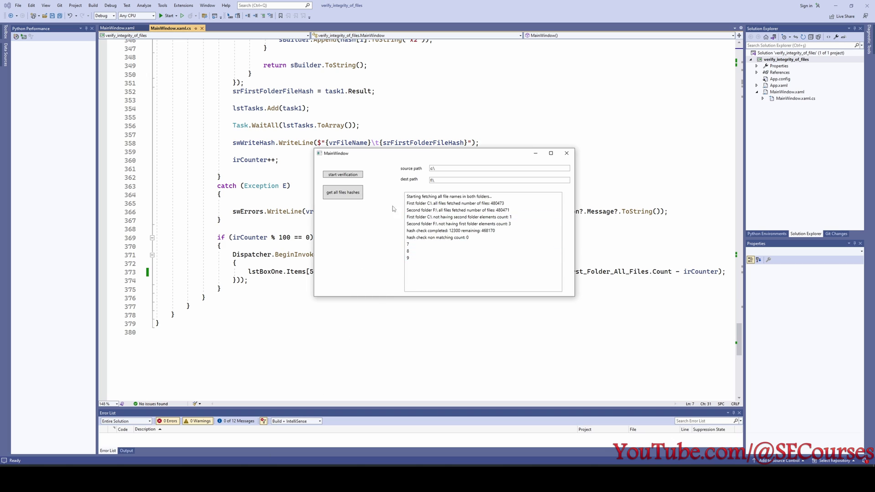
click(469, 231)
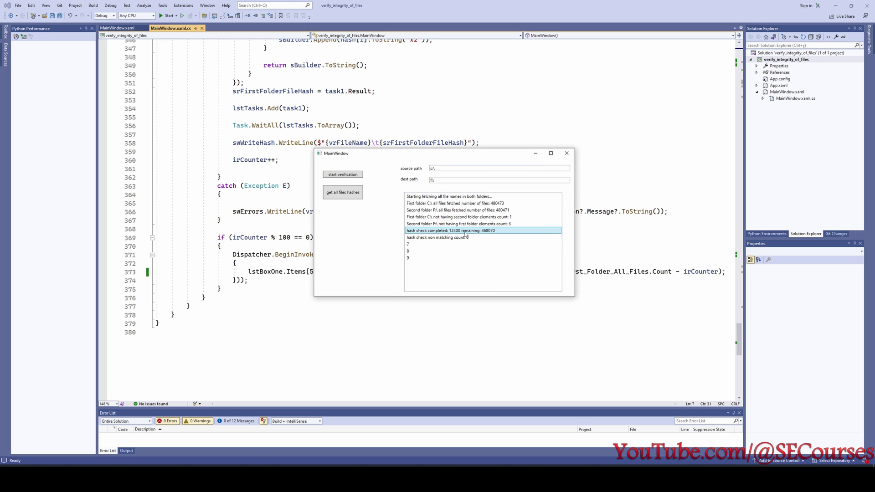
key(alt+Tab)
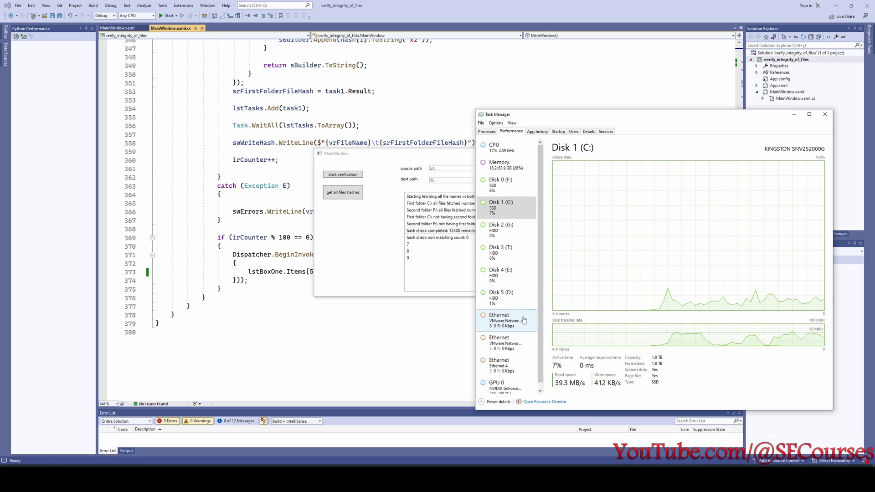
click(517, 271)
key(Up)
key(Up)
key(Up)
key(Up)
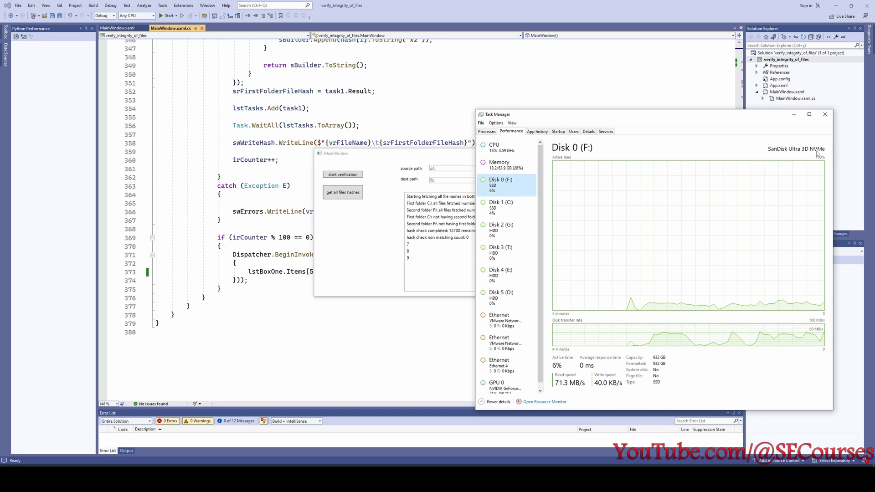
click(516, 200)
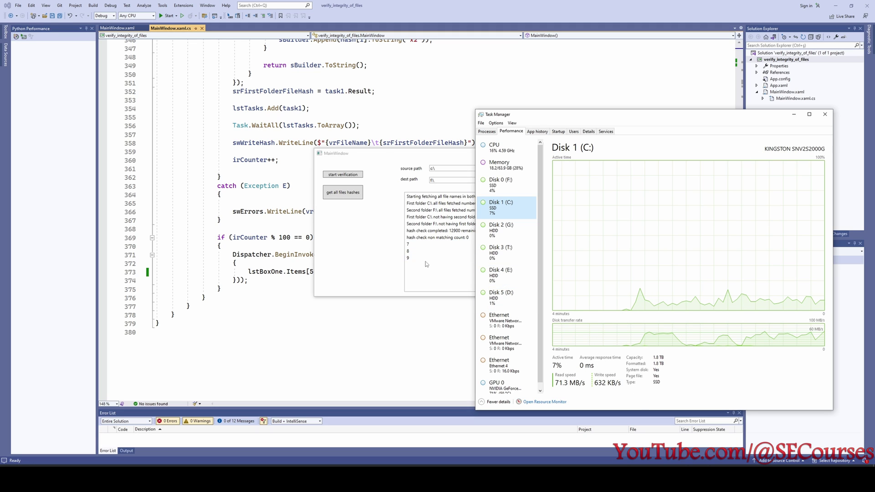
click(428, 205)
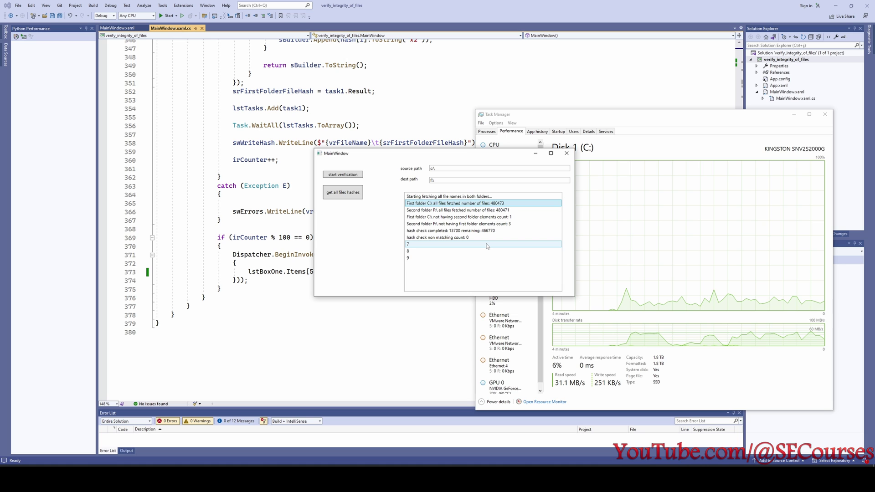
Step: Bring Visual Studio forward and scroll MainWindow.xaml.cs up to the SHA256 hasher declarations
click(380, 332)
scroll(380, 273, up, 6)
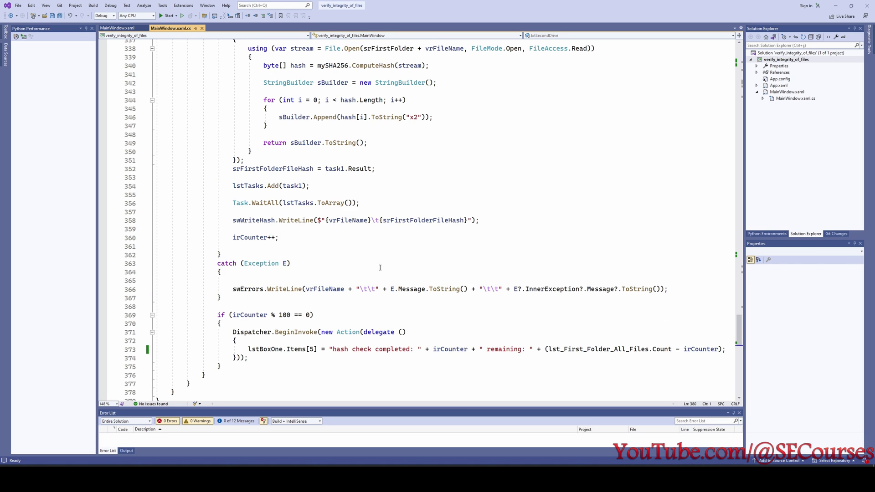
scroll(380, 268, up, 17)
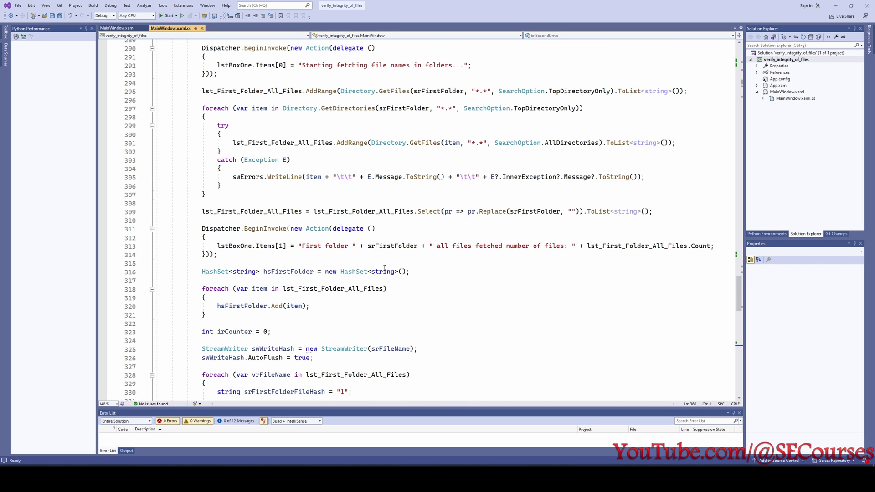
scroll(384, 267, up, 20)
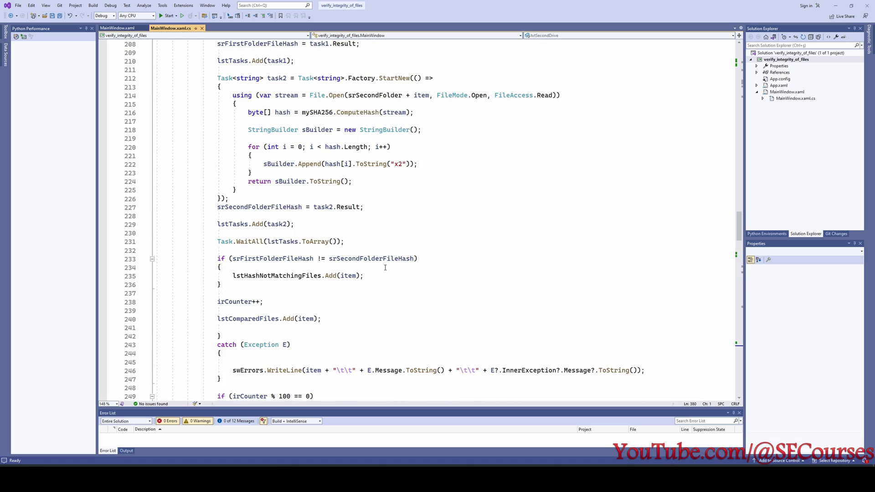
scroll(395, 189, up, 10)
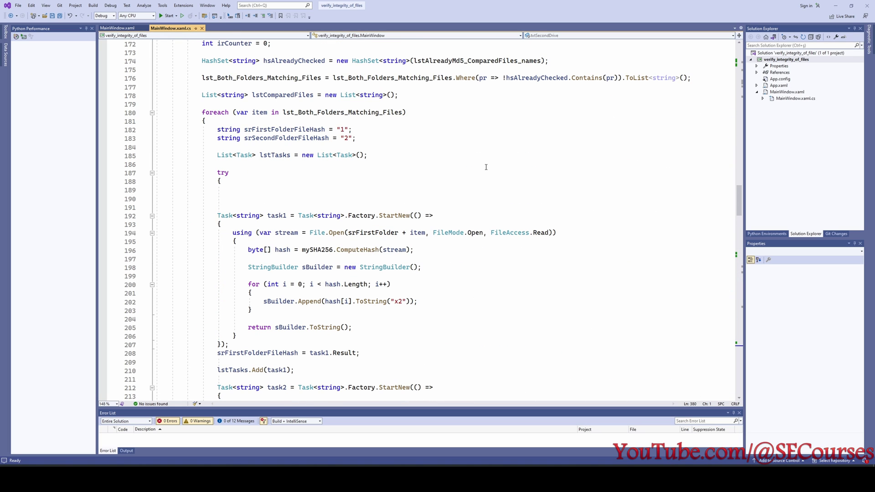
scroll(485, 167, up, 10)
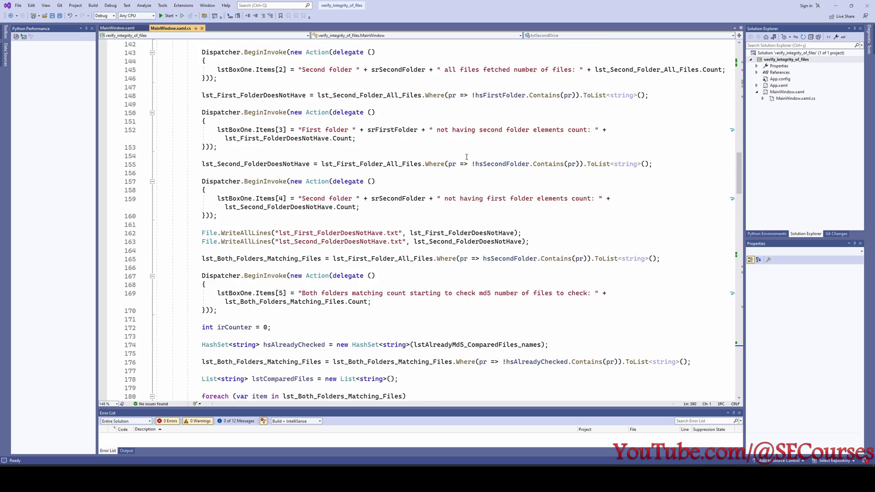
scroll(460, 183, up, 4)
scroll(426, 215, up, 18)
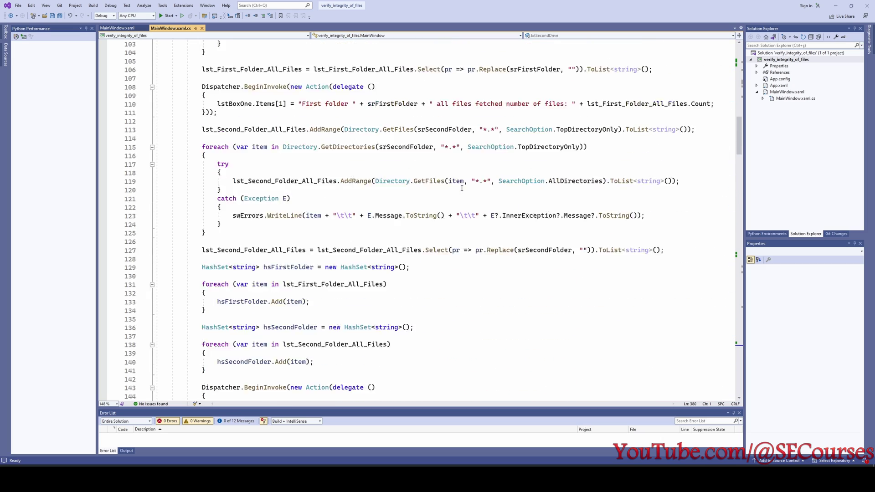
scroll(494, 195, up, 14)
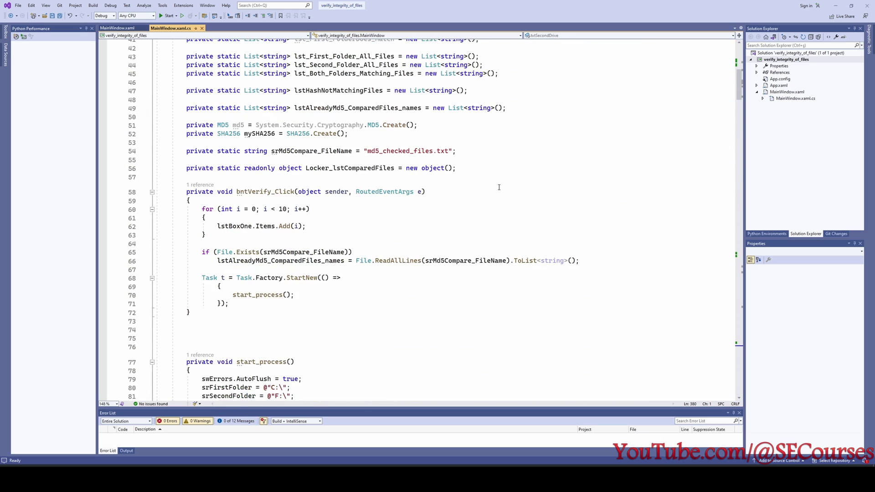